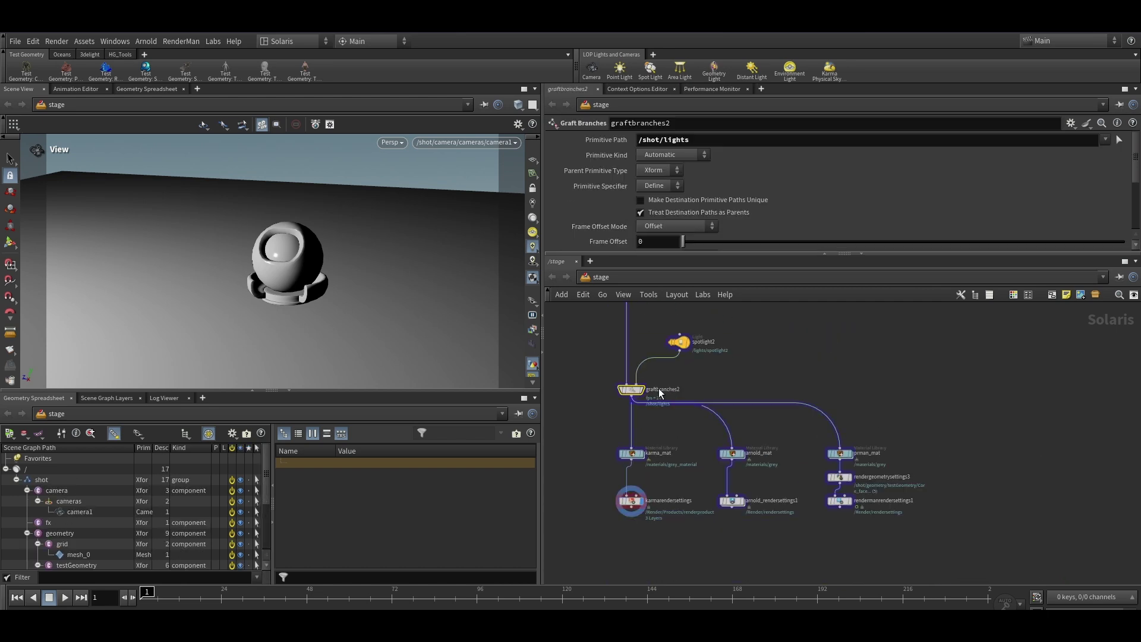
# Select spotlight2, view the whole ground plane and light from a free view, and render the viewport with Karma XPU.
pyautogui.click(679, 342)
pyautogui.scroll(-4, 355, 245)
pyautogui.moveTo(354, 244); pyautogui.dragTo(349, 287)
pyautogui.moveTo(349, 286); pyautogui.dragTo(307, 270, button='middle')
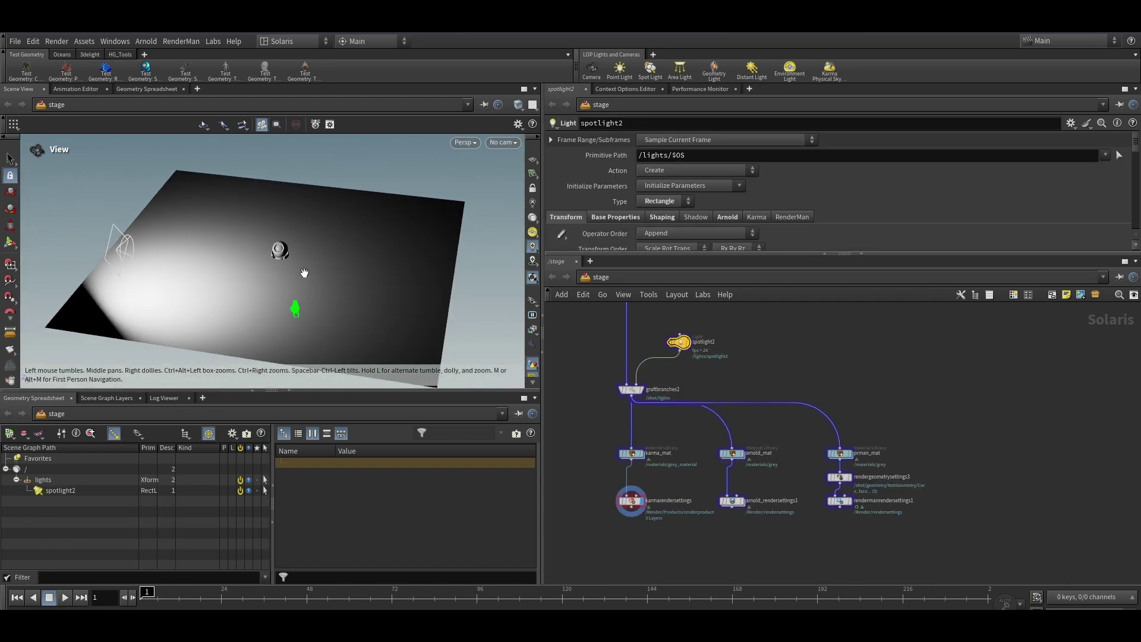
pyautogui.click(465, 142)
pyautogui.click(484, 220)
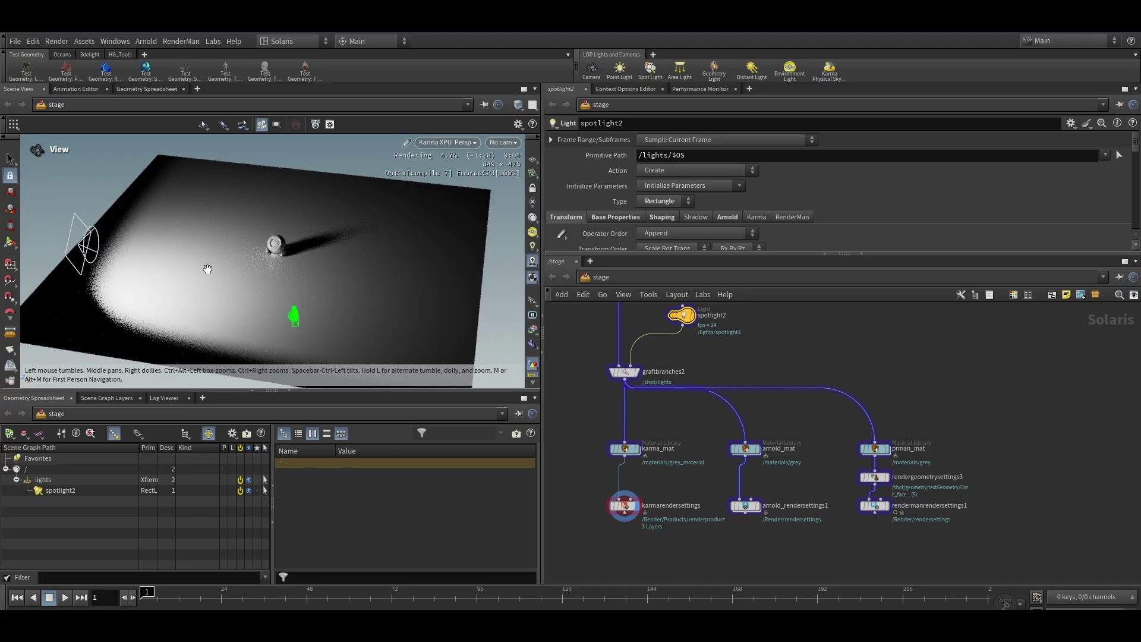
# Display the arnold_rendersettings1 node to preview the spotlight in Arnold.
pyautogui.click(632, 217)
pyautogui.click(661, 186)
pyautogui.click(762, 528)
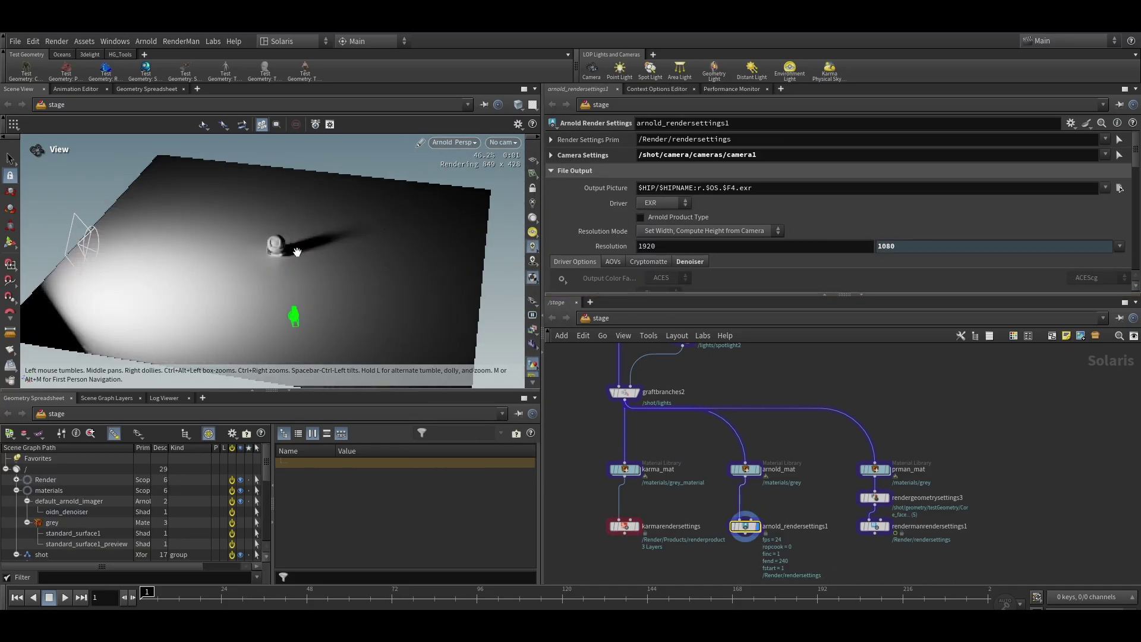
# Display rendermanrendersettings1 and preview the spotlight with RenderMan XPU on both CPU and GPU.
pyautogui.moveTo(745, 476); pyautogui.dragTo(739, 514, button='middle')
pyautogui.click(680, 376)
pyautogui.moveTo(826, 487); pyautogui.dragTo(826, 434, button='middle')
pyautogui.click(739, 455)
pyautogui.click(882, 512)
pyautogui.click(455, 143)
pyautogui.click(466, 246)
pyautogui.click(458, 145)
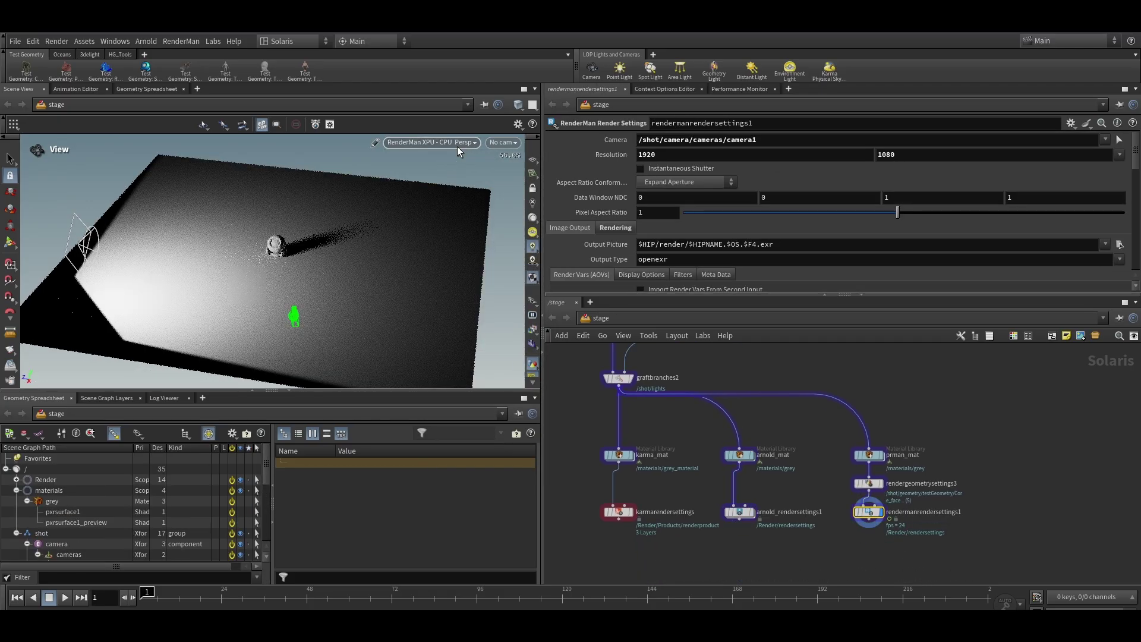
pyautogui.click(355, 244)
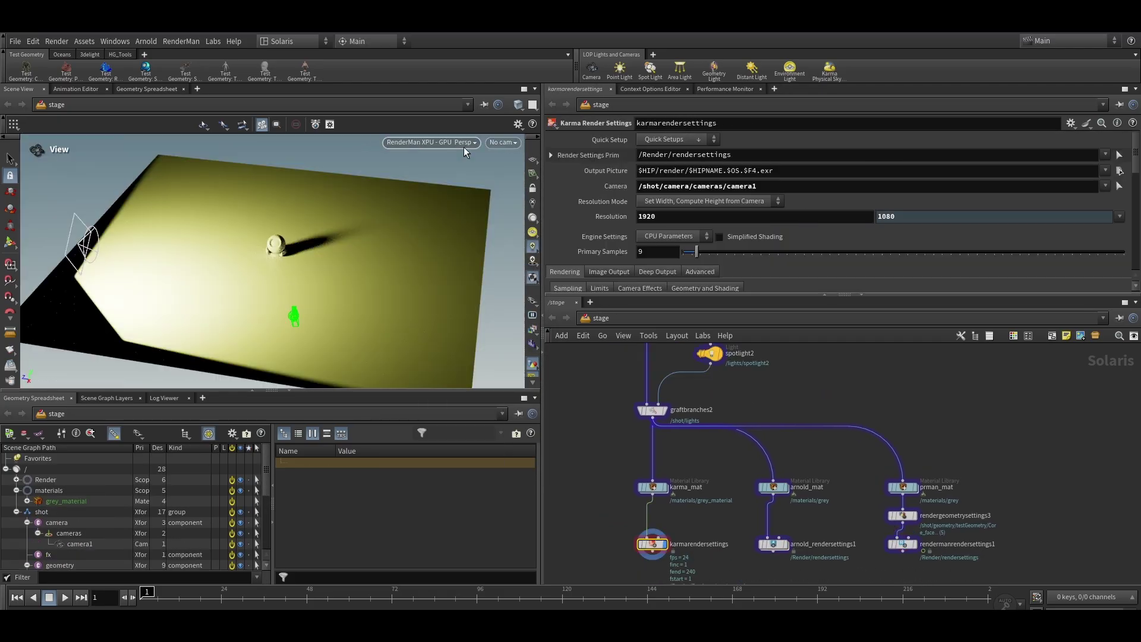
# Switch the viewport renderer to Karma XPU and change spotlight2's light type to Point.
pyautogui.click(461, 143)
pyautogui.click(444, 219)
pyautogui.moveTo(778, 419); pyautogui.dragTo(776, 479, button='middle')
pyautogui.click(698, 394)
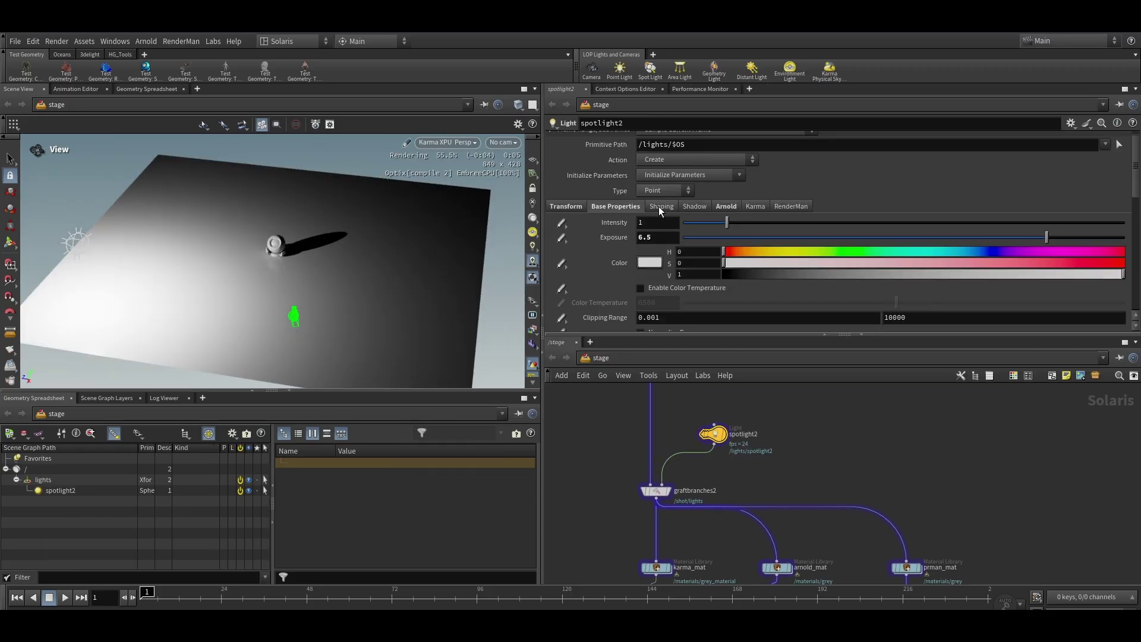
# Enable spotlight shaping on spotlight2 with an angle of 37.4 and a softness of 0.062.
pyautogui.click(658, 206)
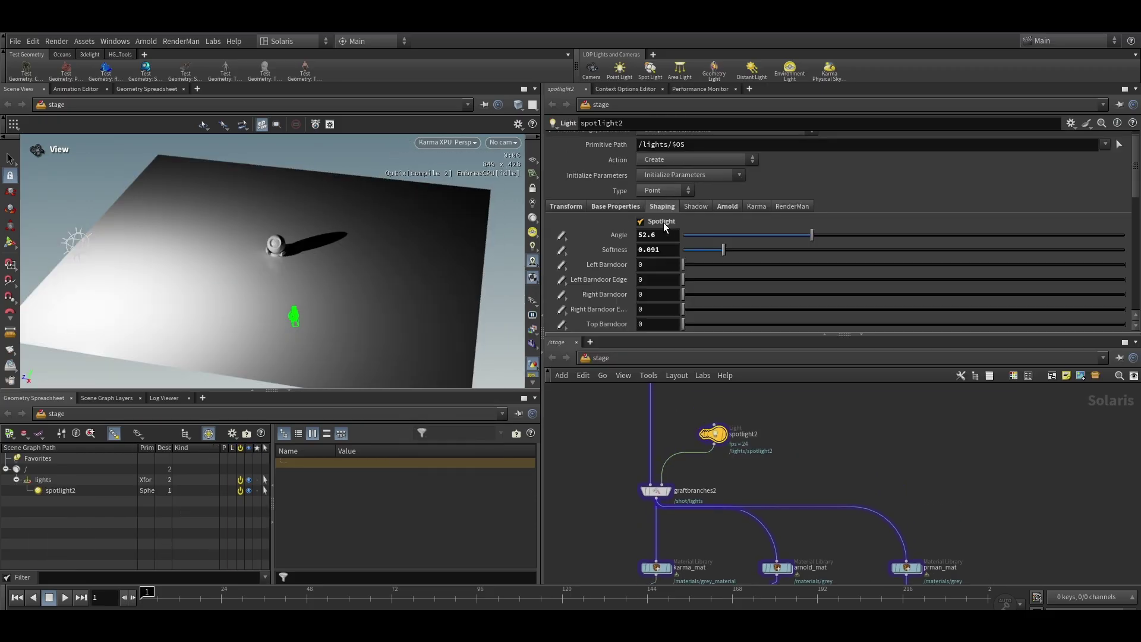
pyautogui.click(660, 222)
pyautogui.moveTo(770, 236); pyautogui.dragTo(711, 248)
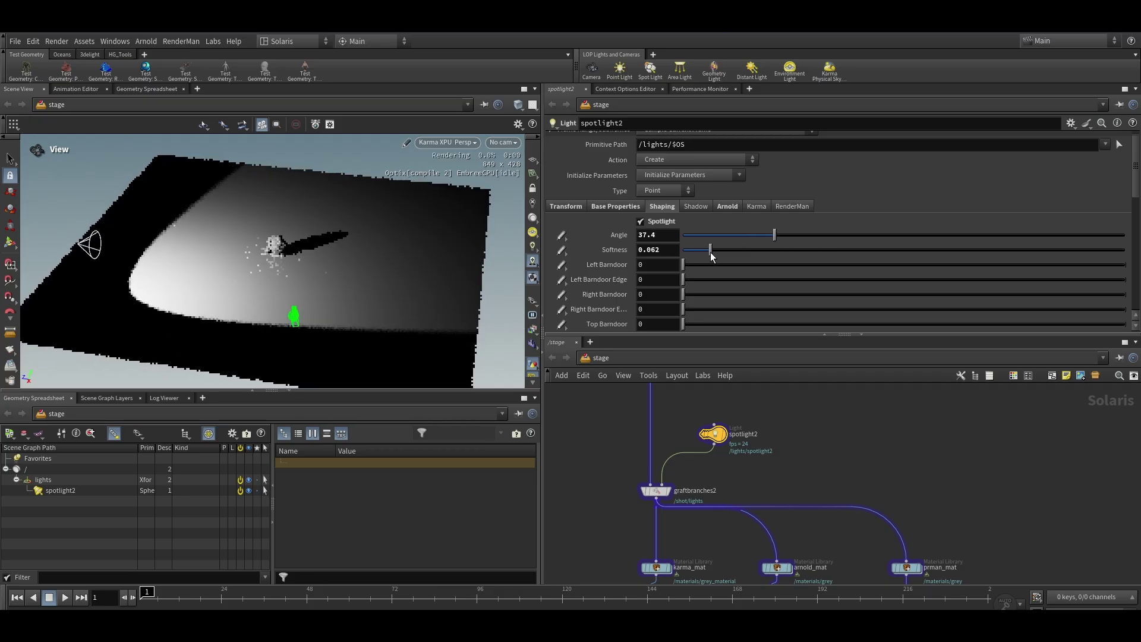
# Narrow the spotlight beam by setting Left Barndoor to 0.453 and Right Barndoor to 0.442.
pyautogui.scroll(-3, 632, 279)
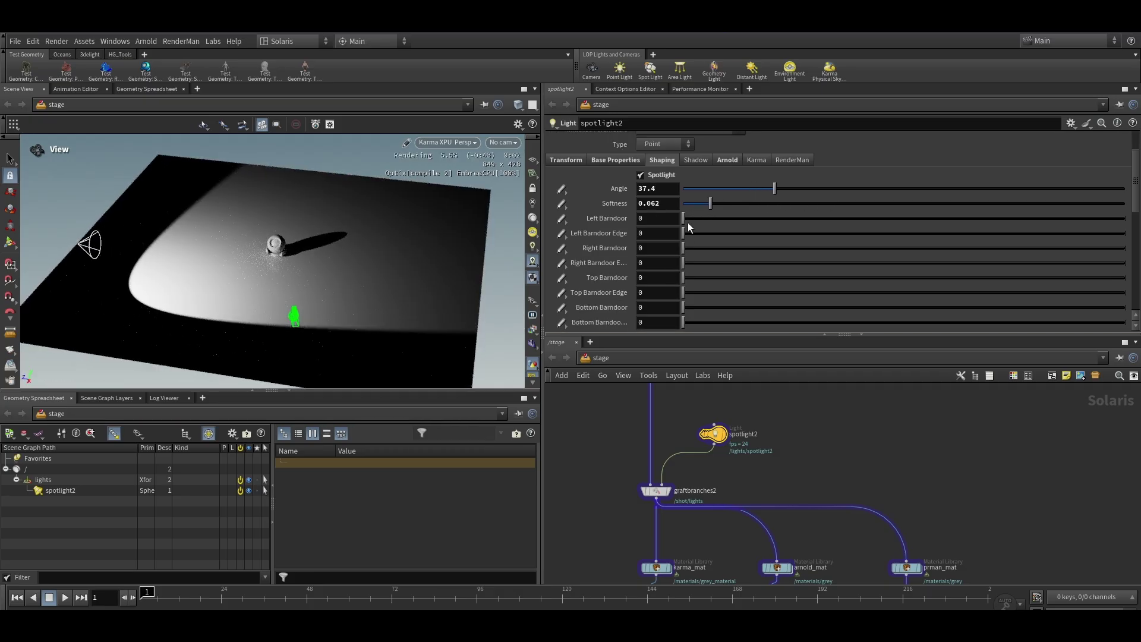
pyautogui.moveTo(745, 230); pyautogui.dragTo(882, 219)
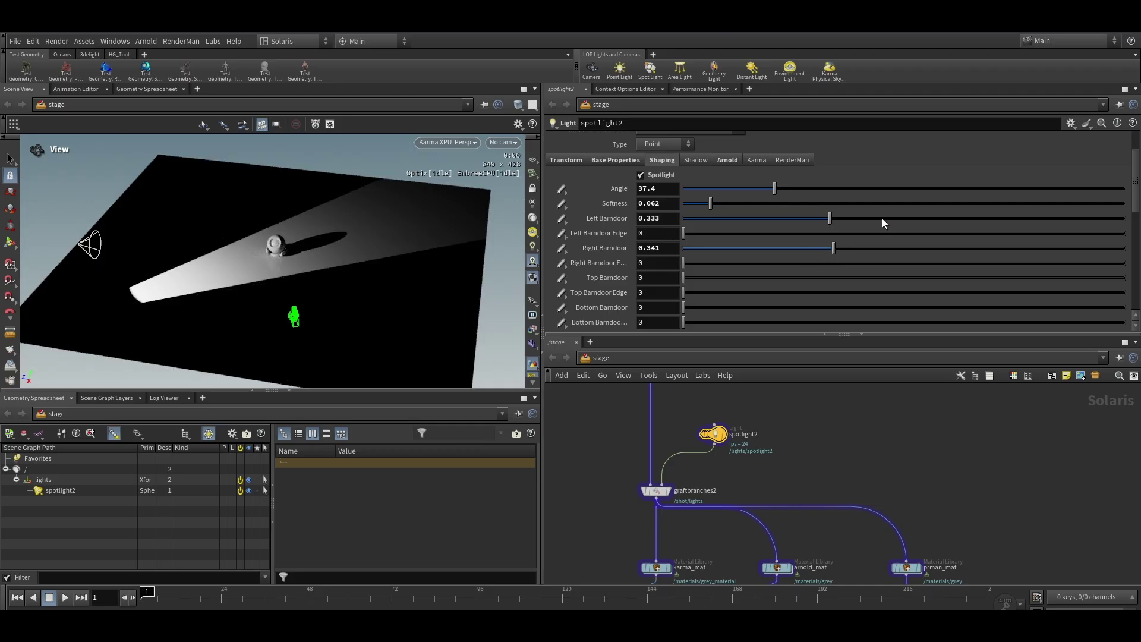
pyautogui.click(880, 248)
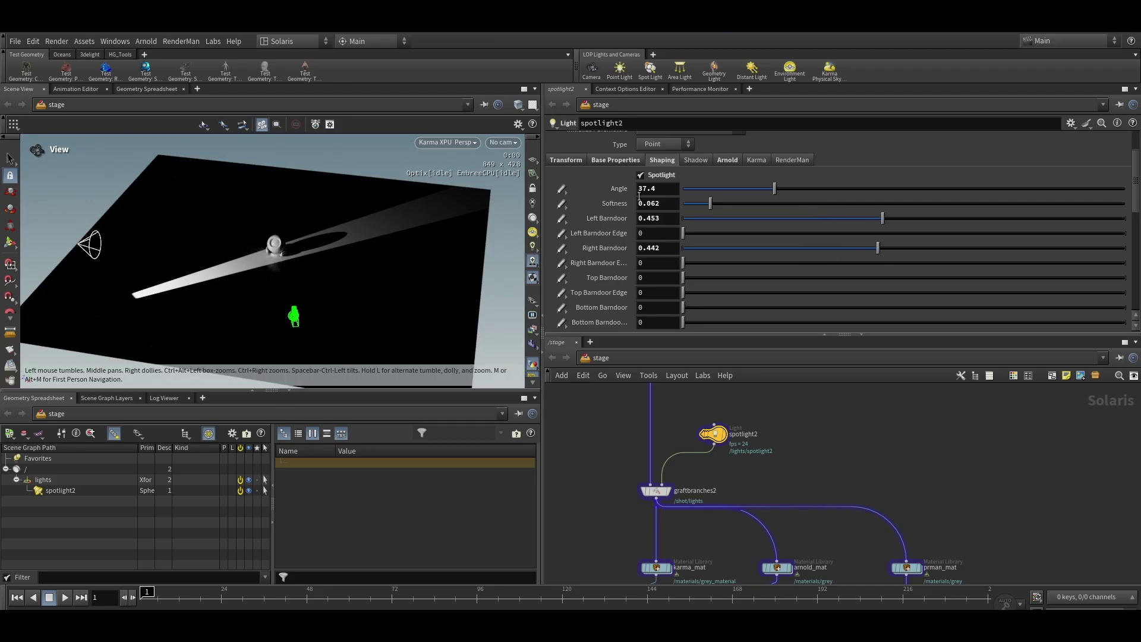
pyautogui.scroll(3, 630, 195)
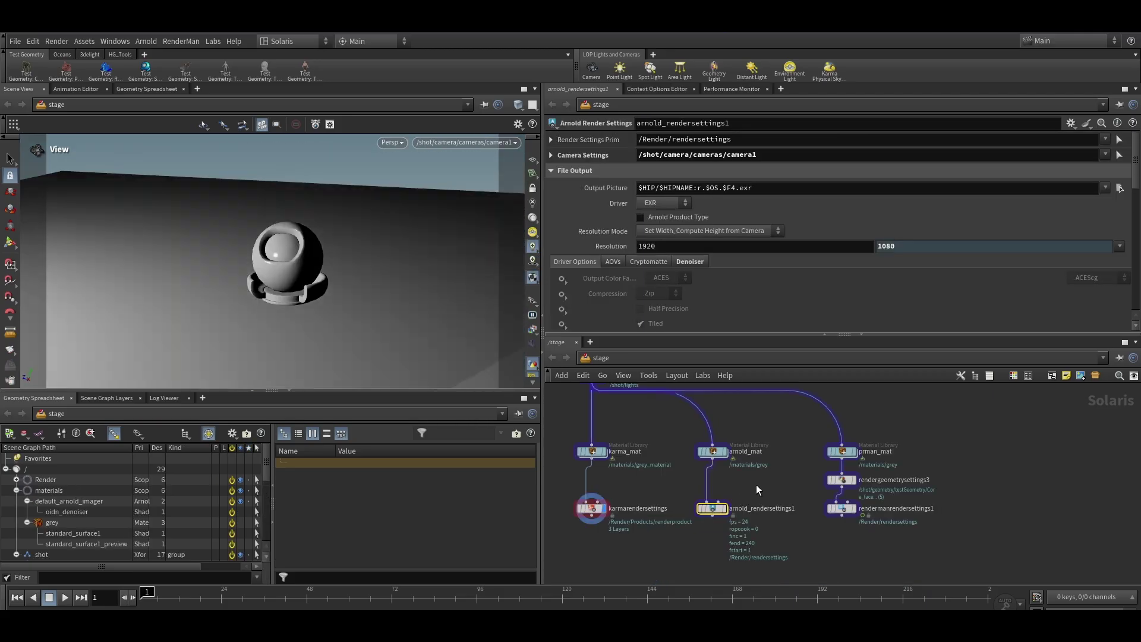
# Examine spotlight2's Arnold light parameters down to the Shaders setting.
pyautogui.scroll(-2, 756, 483)
pyautogui.scroll(2, 725, 451)
pyautogui.scroll(2, 729, 451)
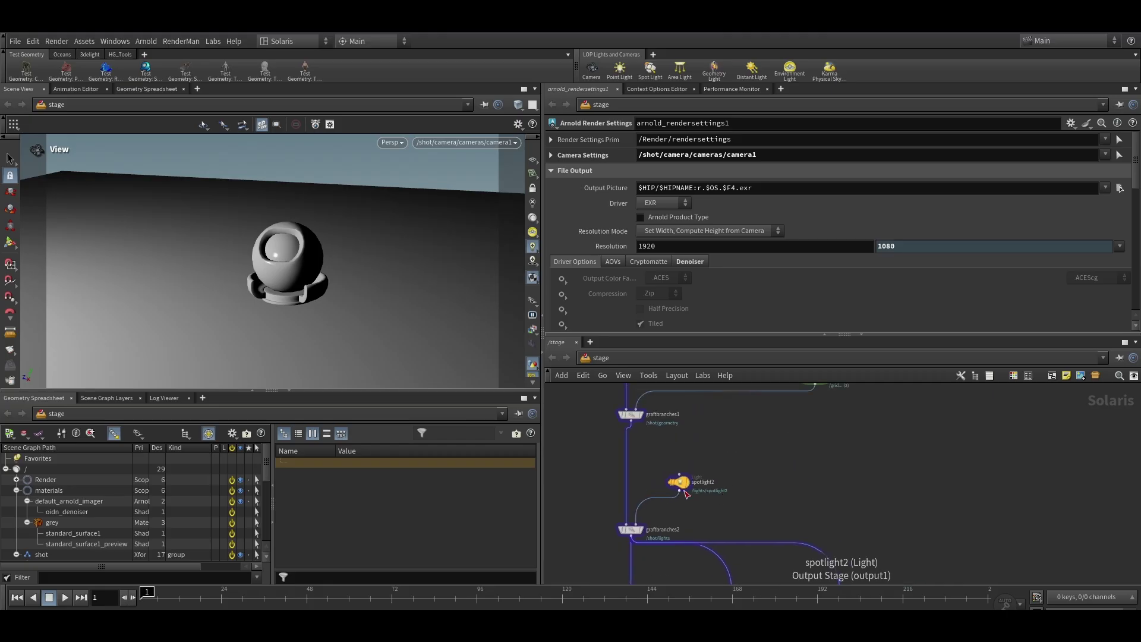
pyautogui.moveTo(679, 490); pyautogui.dragTo(701, 478)
pyautogui.click(699, 478)
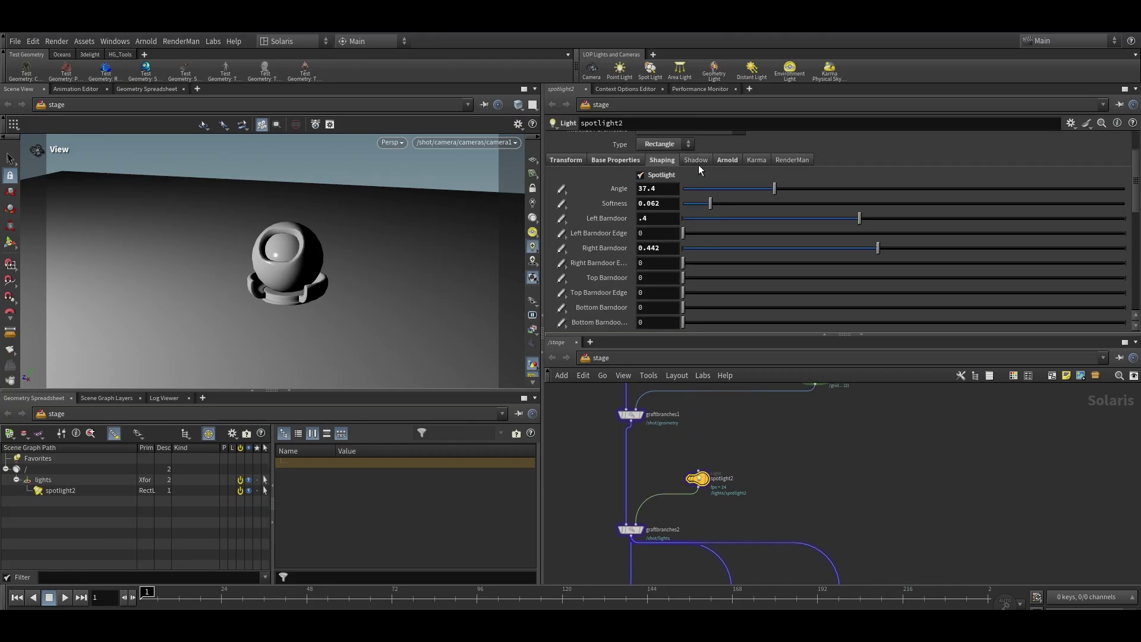
pyautogui.click(724, 161)
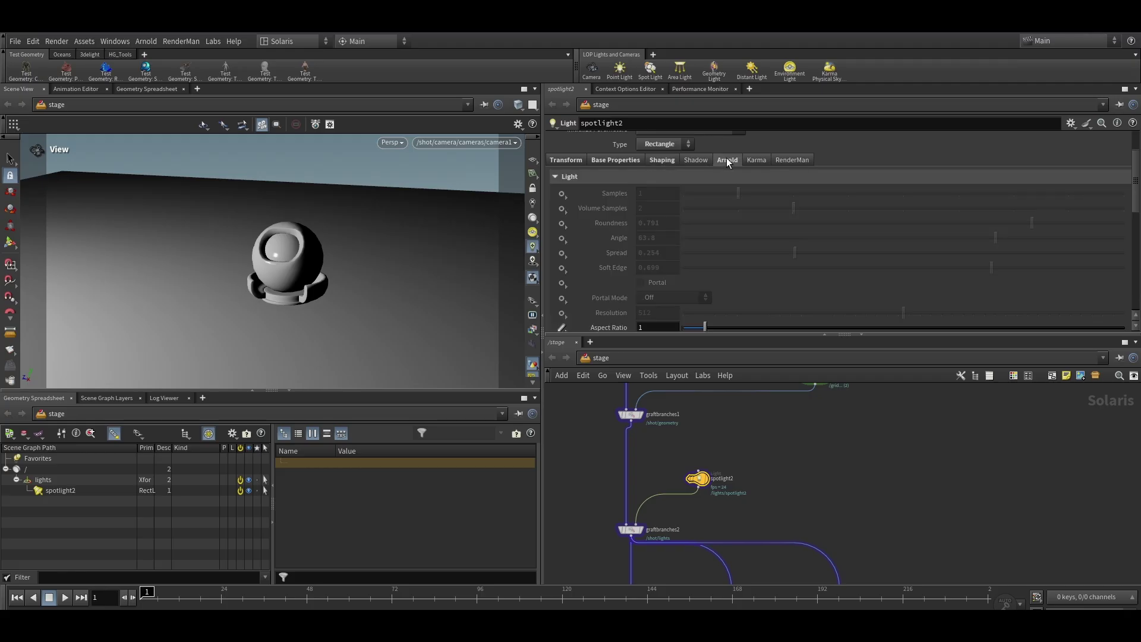
pyautogui.scroll(-10, 714, 270)
pyautogui.scroll(3, 679, 481)
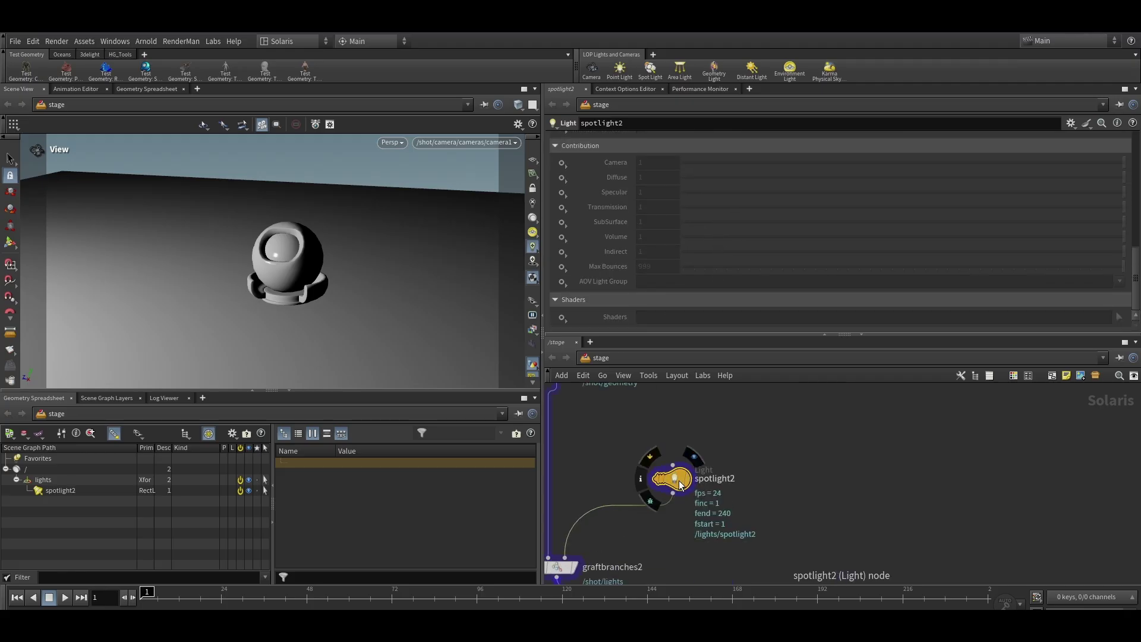
pyautogui.scroll(-5, 678, 481)
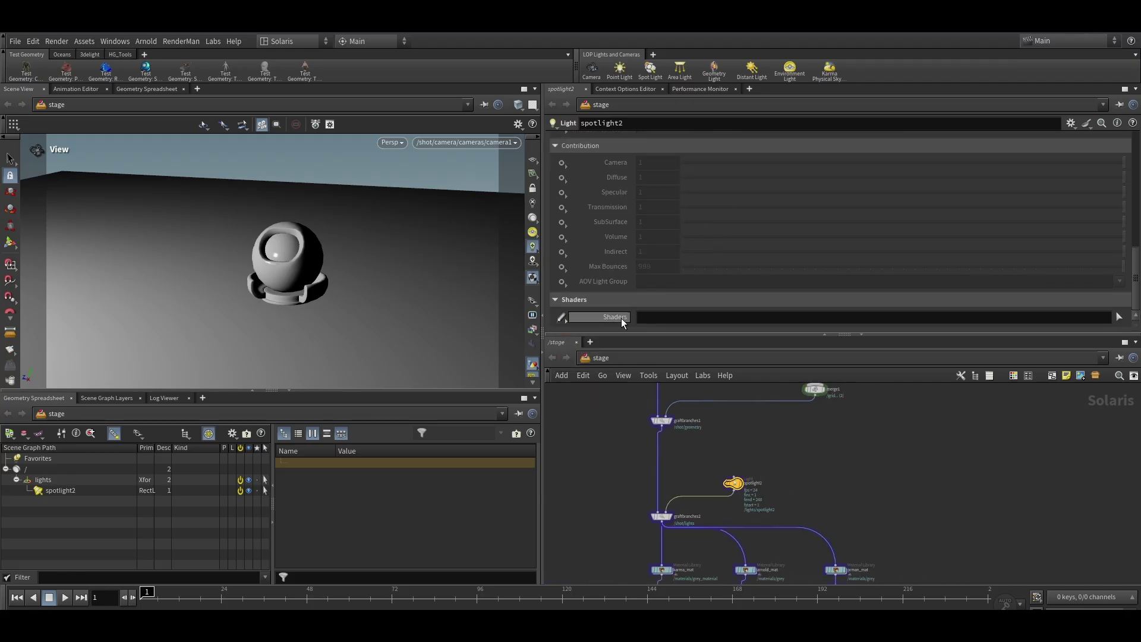
# Insert a Material Library named filters on the main branch directly below graftbranches1.
pyautogui.press('Tab')
pyautogui.write('materi')
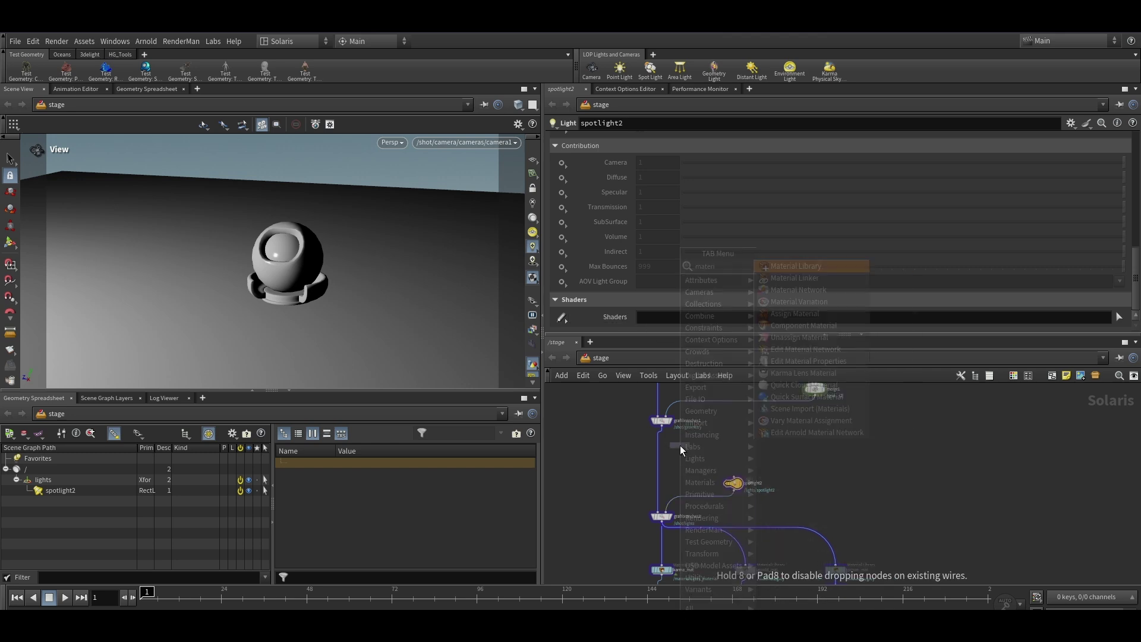
pyautogui.press('Return')
pyautogui.click(661, 447)
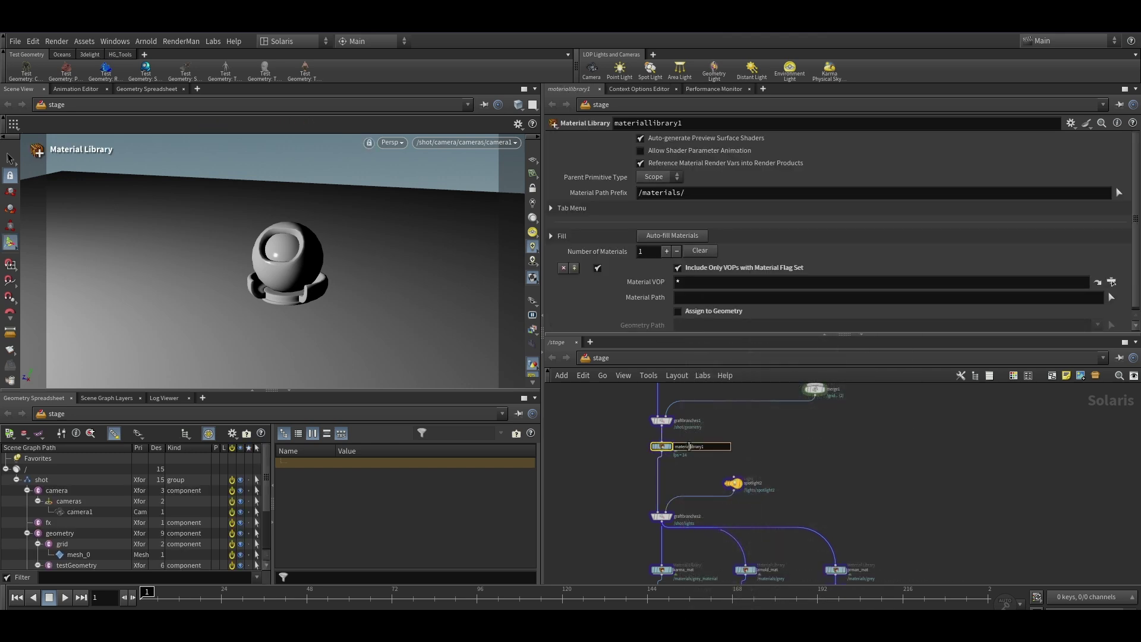
pyautogui.scroll(3, 684, 446)
# Inside the filters library, add an Arnold material builder and name it light_filters.
pyautogui.doubleClick(625, 453)
pyautogui.press('Tab')
pyautogui.write('arno')
pyautogui.press('Down')
pyautogui.press('Return')
pyautogui.press('Return')
pyautogui.press('F2')
pyautogui.write('light_filters')
pyautogui.press('Return')
# Add a Barndoor node inside the light_filters network.
pyautogui.press('i')
pyautogui.press('Tab')
pyautogui.write('barn')
pyautogui.press('Return')
pyautogui.press('Return')
pyautogui.moveTo(758, 478); pyautogui.dragTo(655, 493)
pyautogui.scroll(-3, 628, 238)
pyautogui.scroll(3, 626, 249)
# Replace the network's default output node with a Light Output node.
pyautogui.click(823, 467)
pyautogui.press('Delete')
pyautogui.press('Tab')
pyautogui.write('ligh')
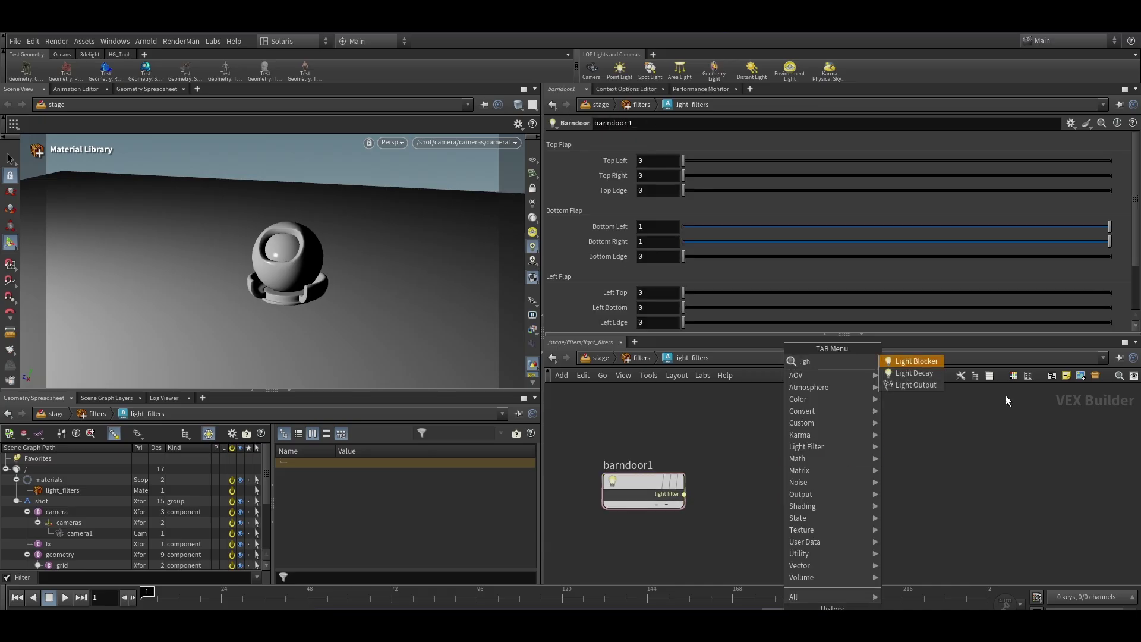
pyautogui.click(926, 384)
pyautogui.click(797, 494)
# Connect the barndoor's light filter output to light_filter1 on the Light Output and return to the stage level.
pyautogui.click(685, 494)
pyautogui.click(757, 500)
pyautogui.click(641, 358)
pyautogui.press('u')
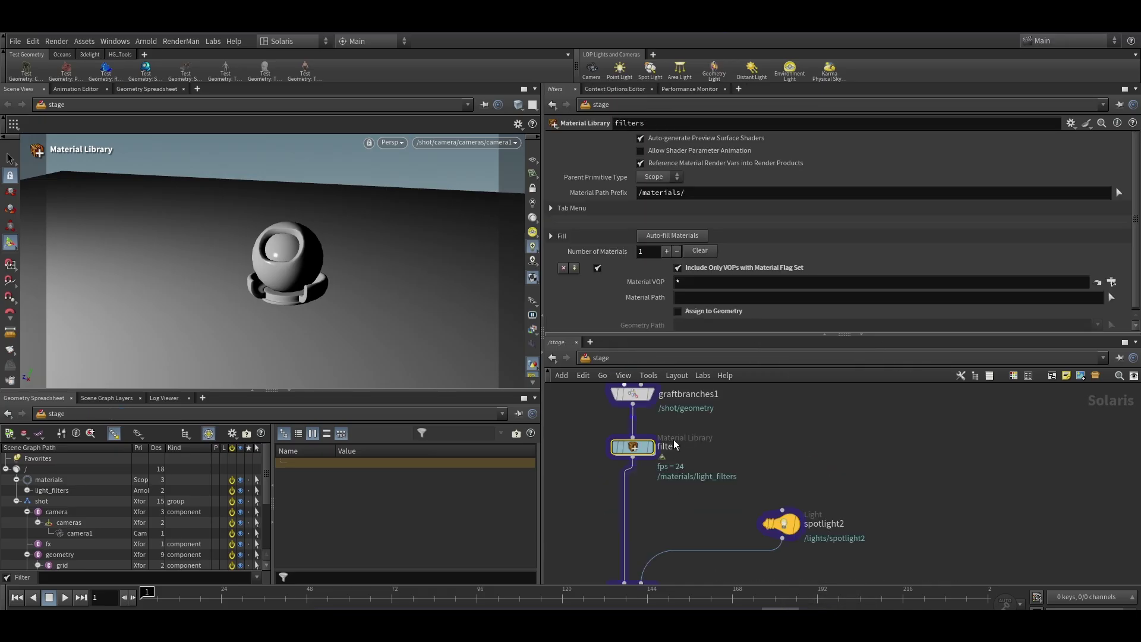
# Add a Layer Break node and wire it between the filters library and spotlight2.
pyautogui.scroll(-2, 701, 474)
pyautogui.press('Tab')
pyautogui.write('break')
pyautogui.press('Return')
pyautogui.press('Return')
pyautogui.moveTo(736, 455); pyautogui.dragTo(757, 461)
pyautogui.click(757, 464)
pyautogui.scroll(-1, 796, 467)
pyautogui.click(764, 469)
# Assign the light_filters material from the scene graph to spotlight2's Arnold Shaders parameter.
pyautogui.moveTo(812, 499); pyautogui.dragTo(762, 462, button='middle')
pyautogui.click(27, 512)
pyautogui.click(27, 512)
pyautogui.moveTo(52, 512); pyautogui.dragTo(757, 317)
# Set the Arnold barndoor's left flap to 0.377 for Left Top and 0.376 for Left Bottom.
pyautogui.click(639, 422)
pyautogui.press('i')
pyautogui.moveTo(866, 413); pyautogui.dragTo(686, 517)
pyautogui.press('i')
pyautogui.moveTo(592, 451); pyautogui.dragTo(684, 512)
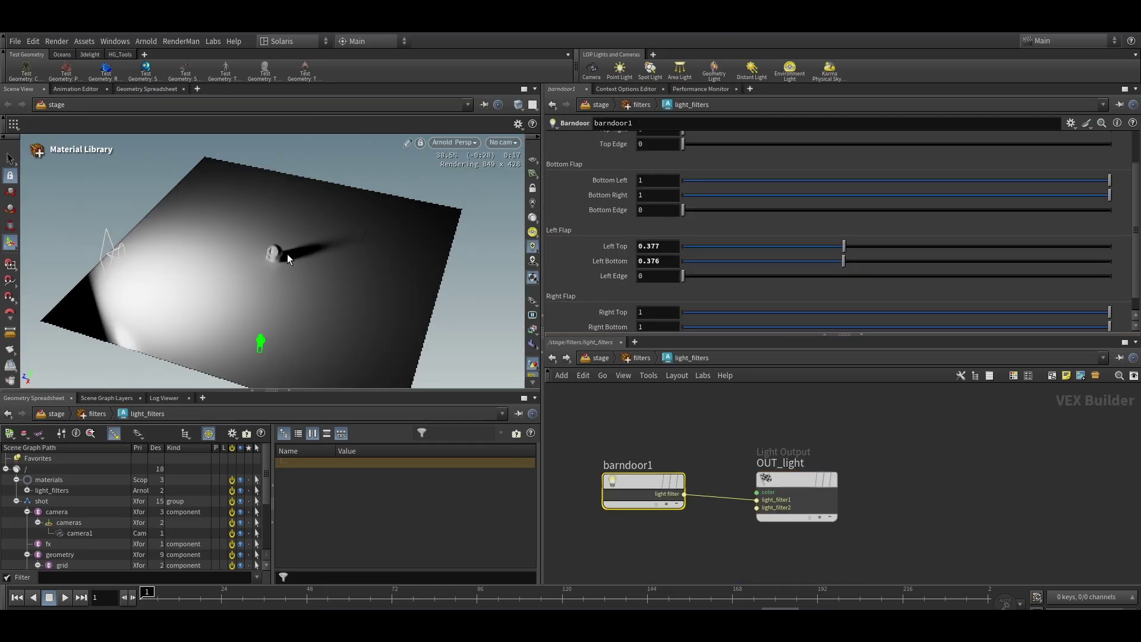
# Return to the stage level and change spotlight2's light type to Point.
pyautogui.click(639, 358)
pyautogui.click(605, 358)
pyautogui.moveTo(678, 443); pyautogui.dragTo(770, 474)
pyautogui.click(727, 465)
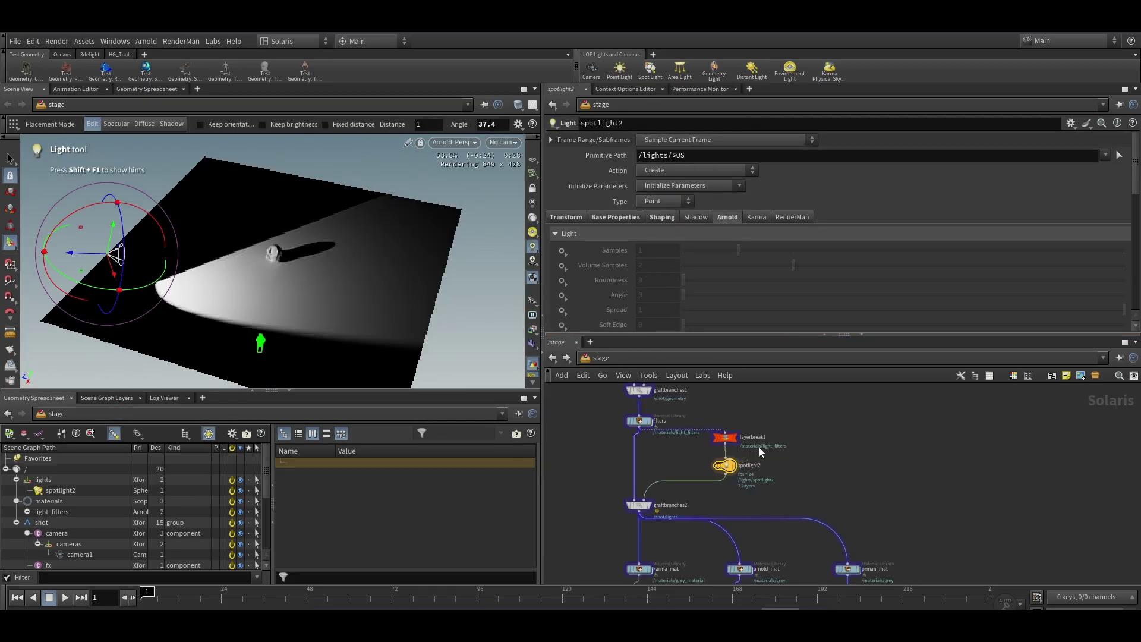
# Close in the Arnold barndoor's right flap by adjusting Right Top and Right Bottom, leaving a narrow light strip.
pyautogui.doubleClick(640, 421)
pyautogui.doubleClick(756, 455)
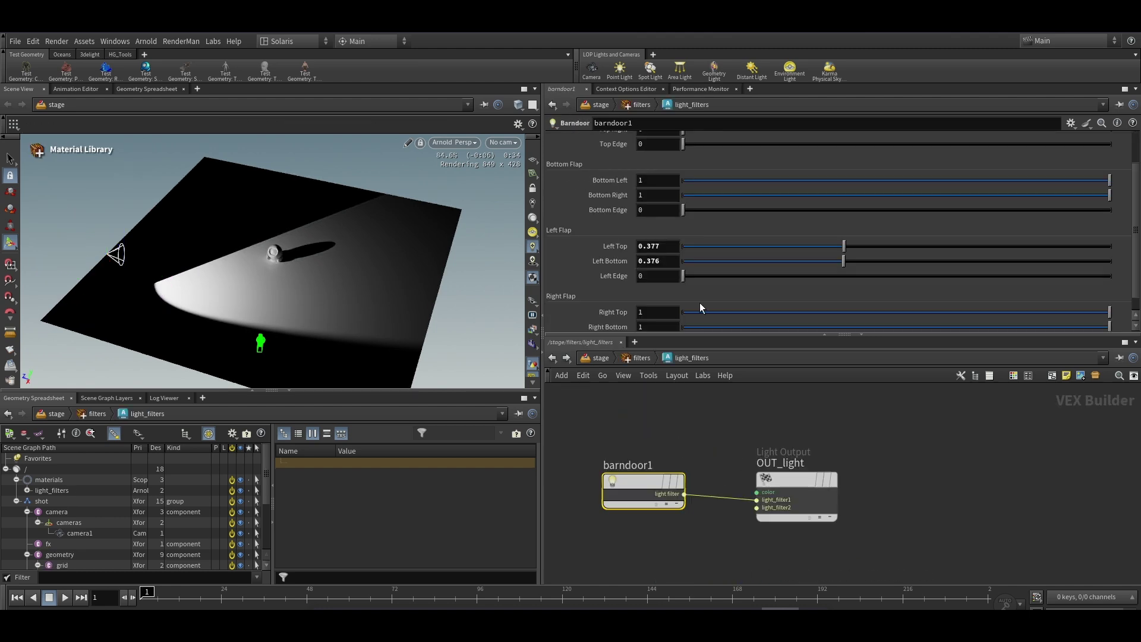
pyautogui.scroll(-1, 823, 293)
pyautogui.click(891, 295)
pyautogui.click(886, 309)
pyautogui.moveTo(887, 309); pyautogui.dragTo(919, 309)
pyautogui.moveTo(891, 295); pyautogui.dragTo(947, 296)
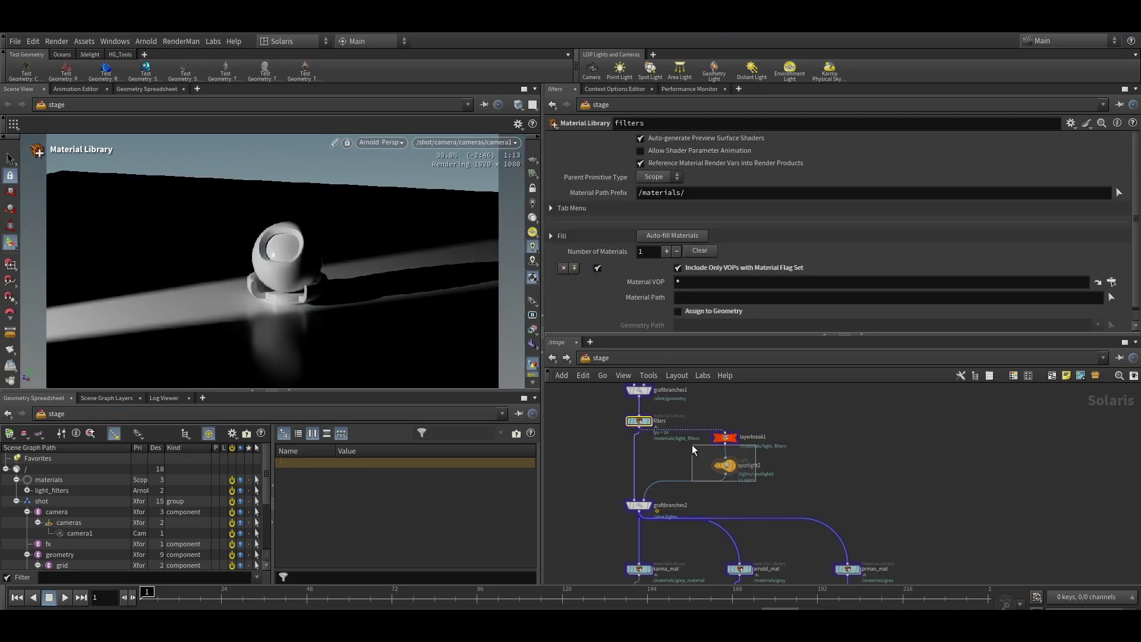
# Change spotlight2's light type to Rectangle and restart the Arnold viewport render.
pyautogui.moveTo(692, 446); pyautogui.dragTo(692, 445)
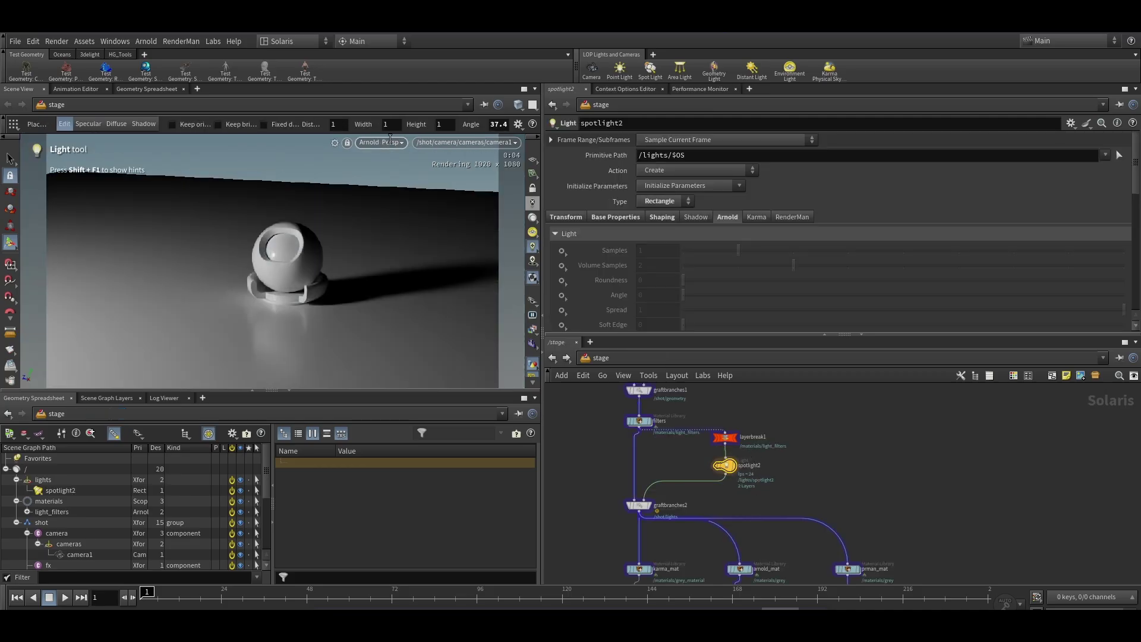
pyautogui.click(385, 143)
pyautogui.click(397, 344)
pyautogui.click(380, 143)
pyautogui.click(392, 345)
# Change spotlight2's light type to Sphere and check the Arnold barndoor result in the viewport.
pyautogui.click(673, 204)
pyautogui.click(668, 273)
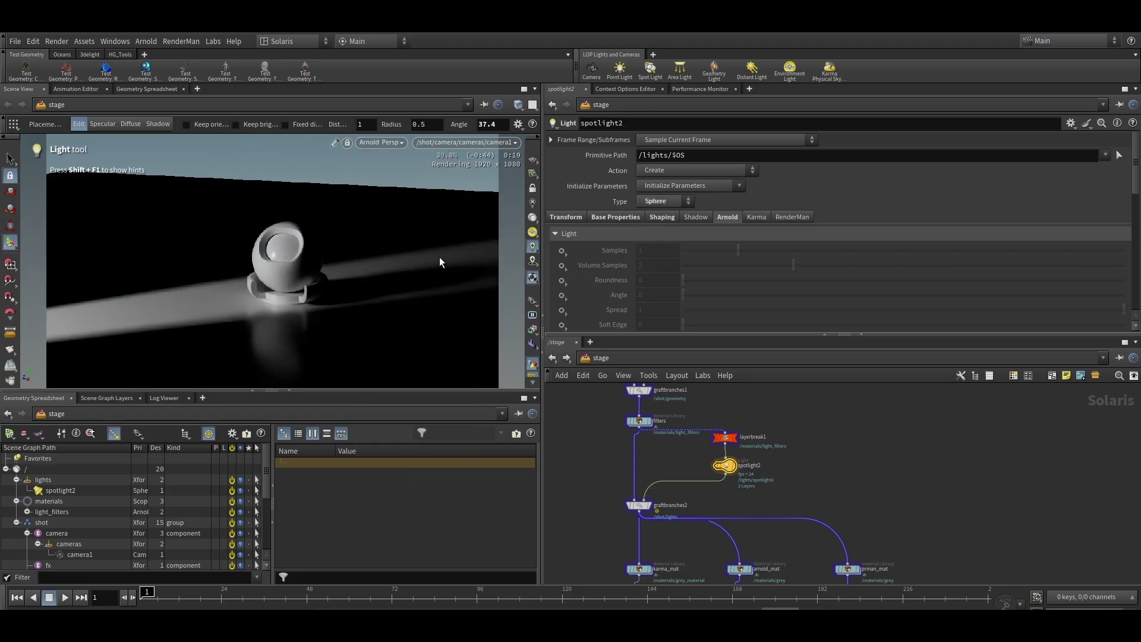
pyautogui.scroll(-5, 413, 265)
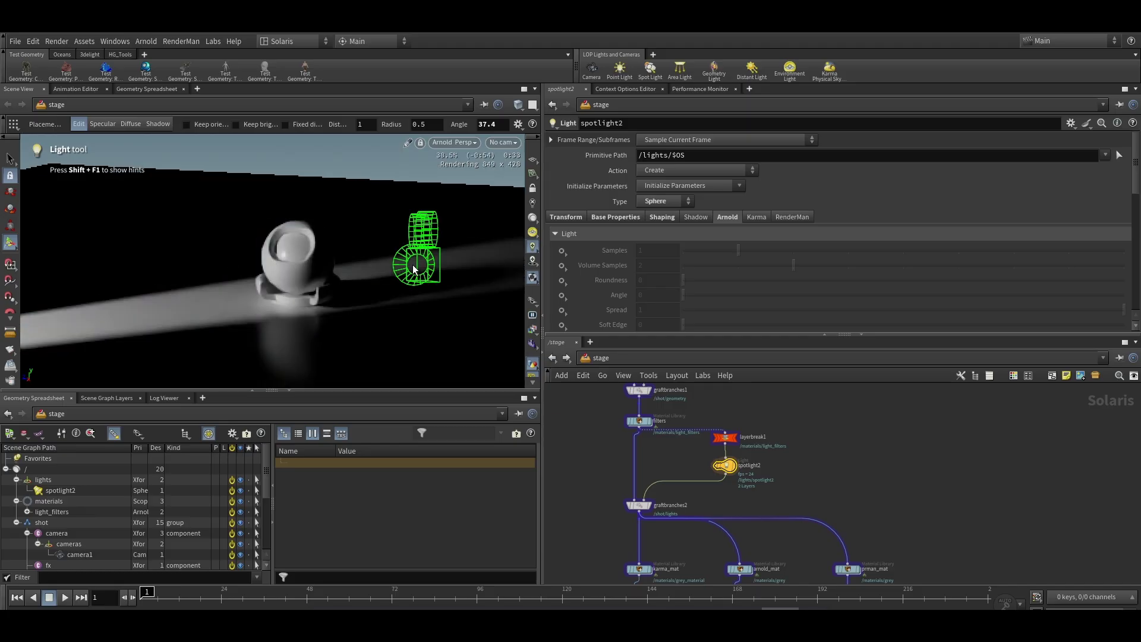
pyautogui.click(493, 248)
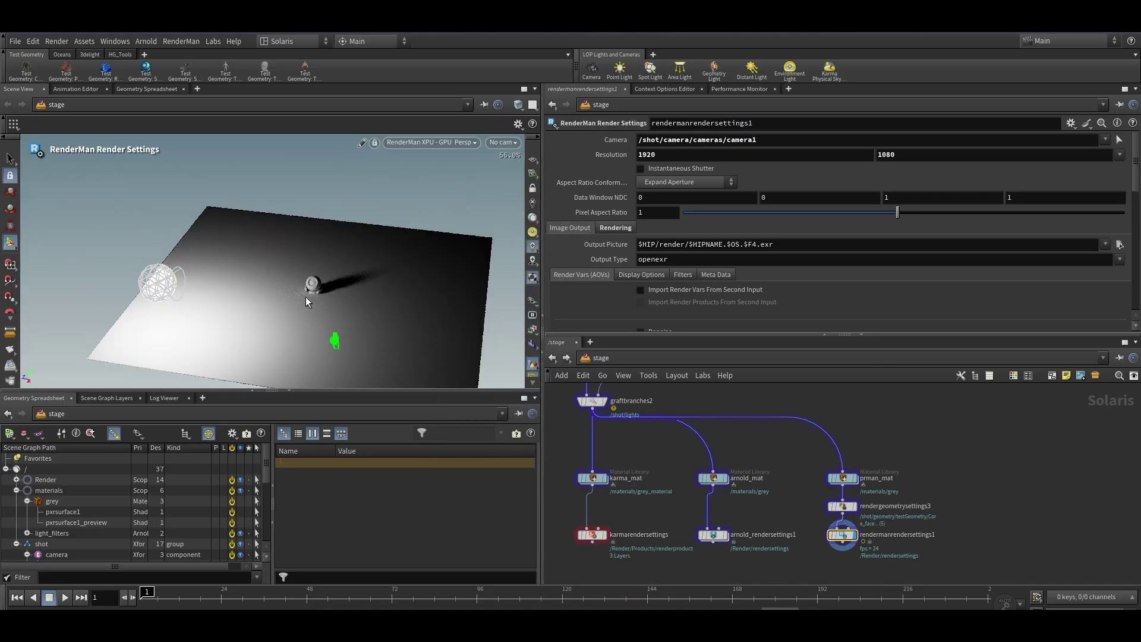
# Change spotlight2's light type to Rectangle and look through its RenderMan light settings.
pyautogui.scroll(-3, 775, 449)
pyautogui.moveTo(774, 448); pyautogui.dragTo(812, 543, button='middle')
pyautogui.scroll(3, 813, 544)
pyautogui.moveTo(759, 473); pyautogui.dragTo(692, 440)
pyautogui.click(619, 169)
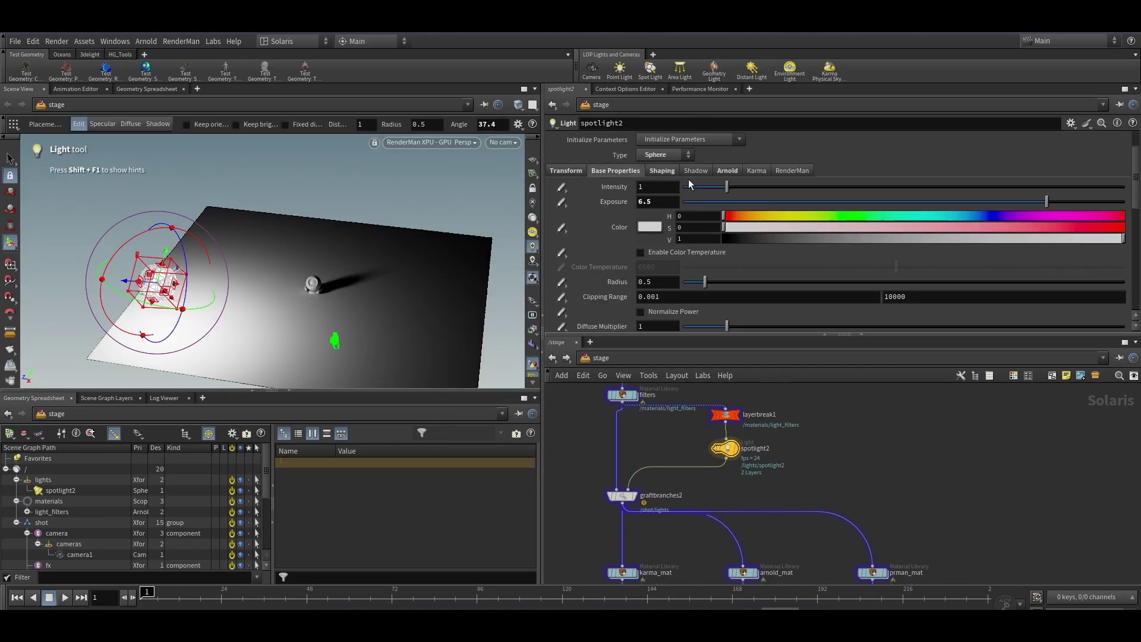
pyautogui.click(662, 214)
pyautogui.click(731, 171)
pyautogui.click(791, 170)
pyautogui.scroll(-10, 689, 298)
pyautogui.scroll(5, 688, 297)
pyautogui.moveTo(683, 423); pyautogui.dragTo(678, 445, button='middle')
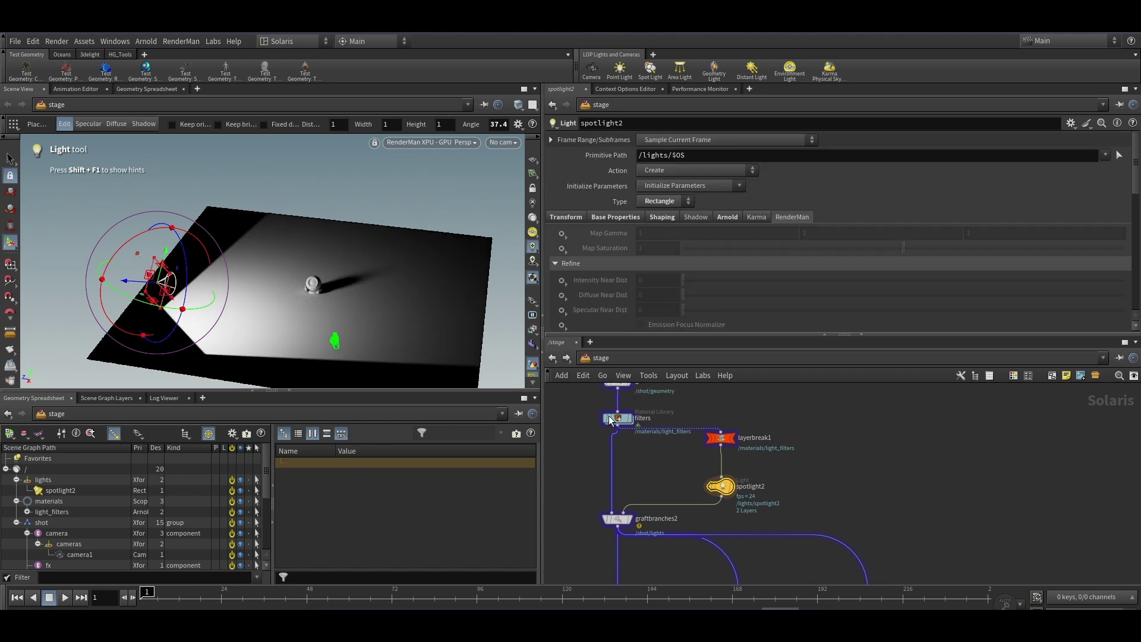
# Move the filters and layerbreak1 nodes out of the network and disconnect spotlight2's input.
pyautogui.moveTo(581, 396); pyautogui.dragTo(1026, 429)
pyautogui.moveTo(708, 505); pyautogui.dragTo(742, 460, button='middle')
pyautogui.moveTo(742, 460); pyautogui.dragTo(819, 412)
pyautogui.click(755, 441)
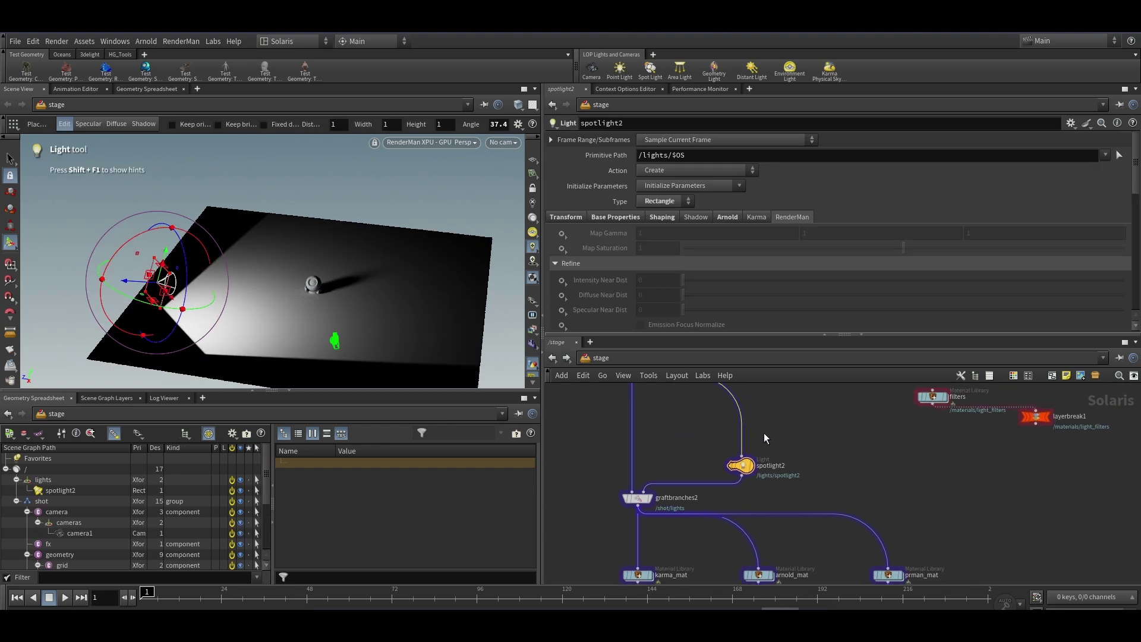
pyautogui.moveTo(772, 428); pyautogui.dragTo(750, 453, button='middle')
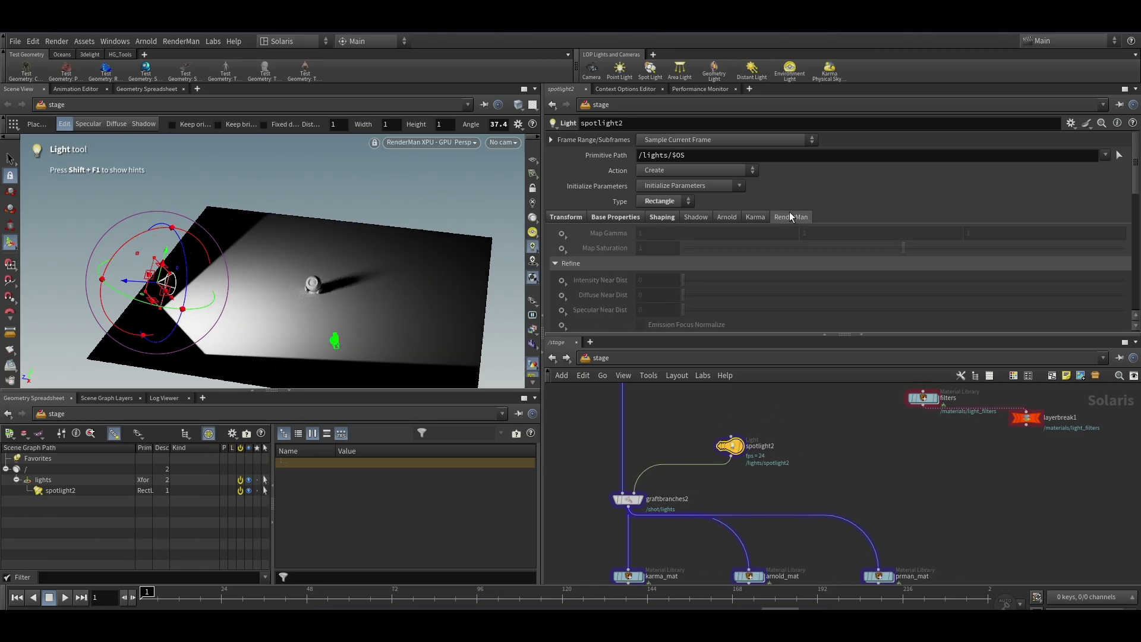
# Insert a PxrLightFilter node below spotlight2, add a PxrBarnLightFilter to it, and set its light path to /lights/spotlight2.
pyautogui.scroll(-5, 790, 212)
pyautogui.press('Tab')
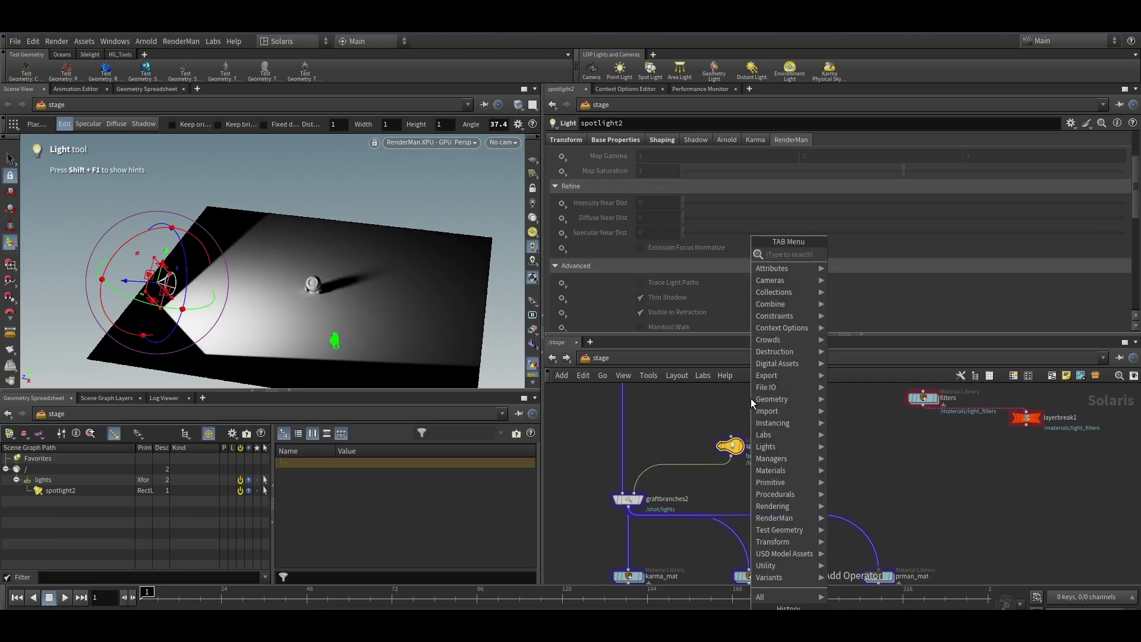
pyautogui.write('fil')
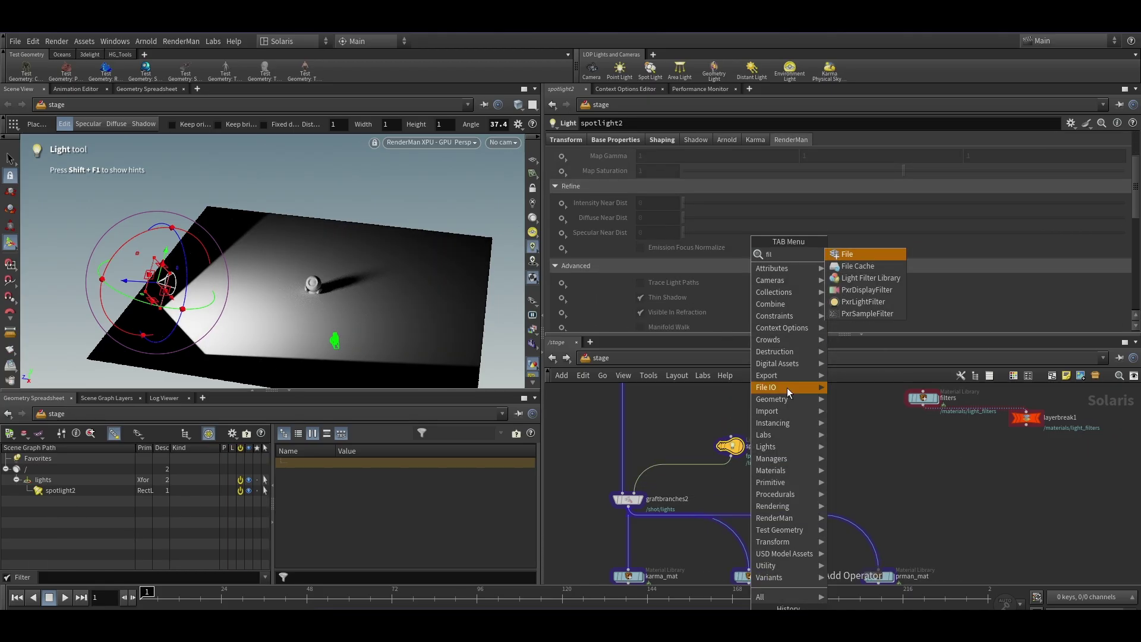
pyautogui.click(871, 306)
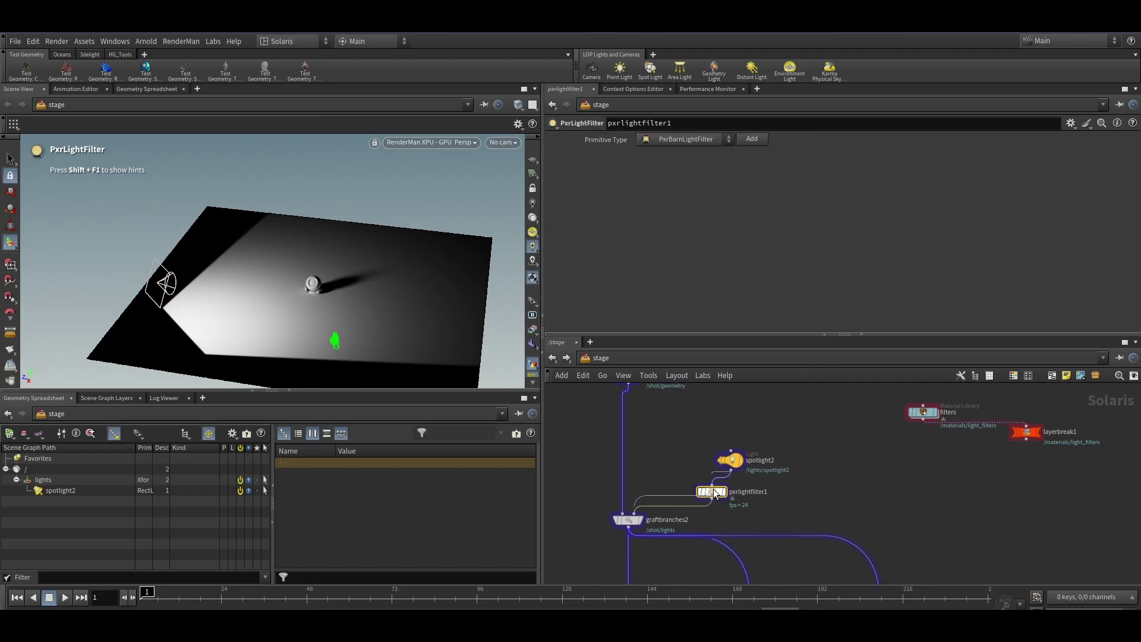
pyautogui.click(731, 496)
pyautogui.click(746, 140)
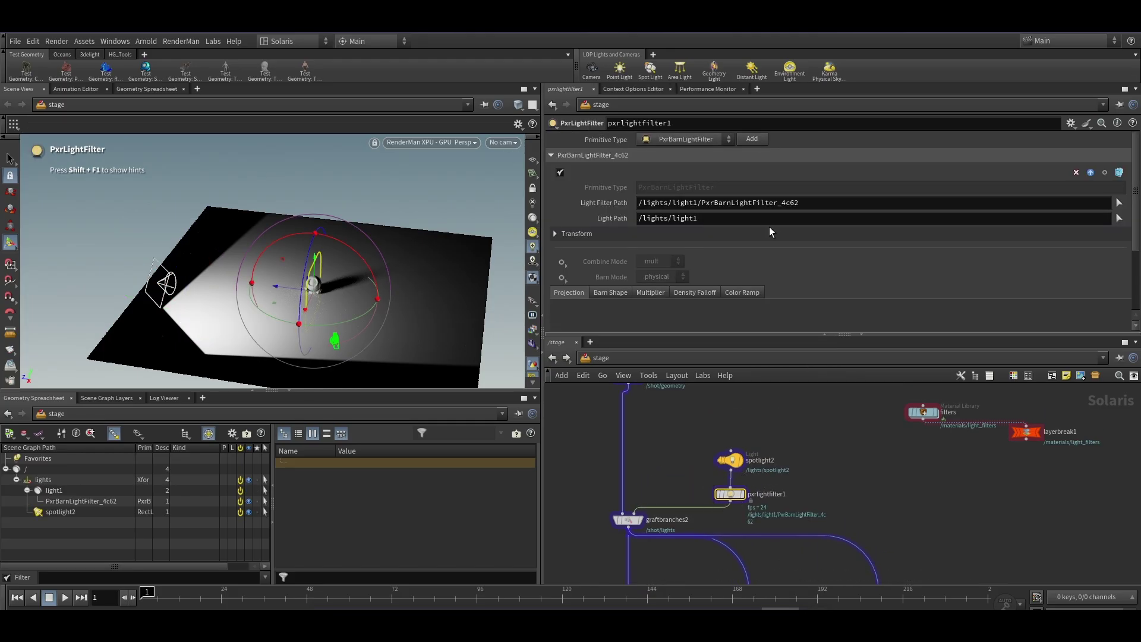
pyautogui.moveTo(60, 512); pyautogui.dragTo(591, 355)
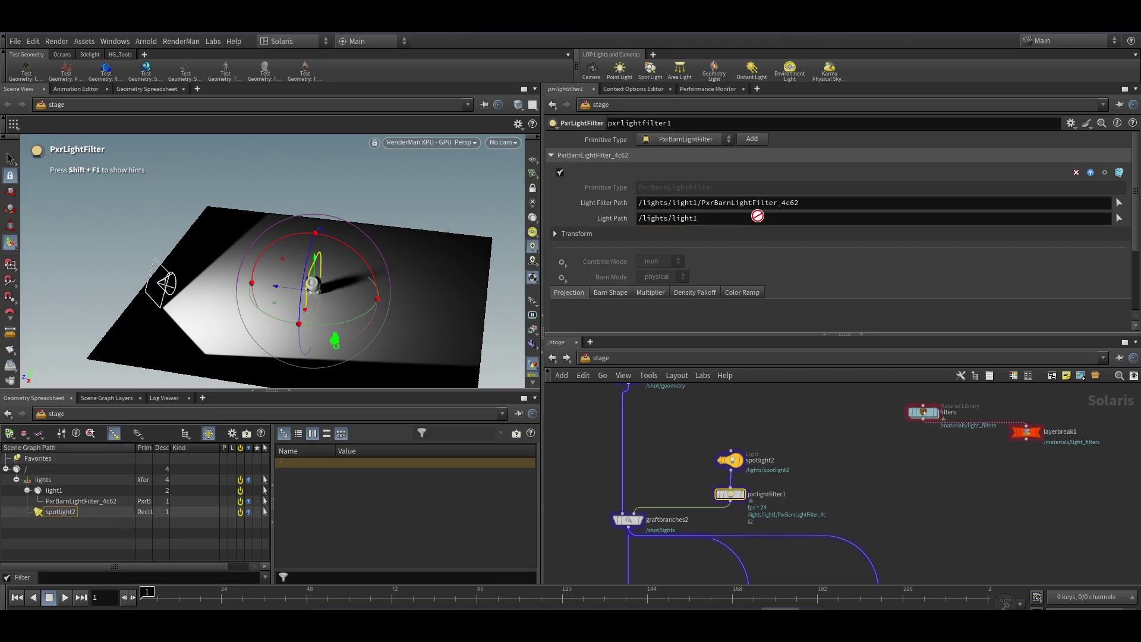
pyautogui.moveTo(757, 216); pyautogui.dragTo(755, 218)
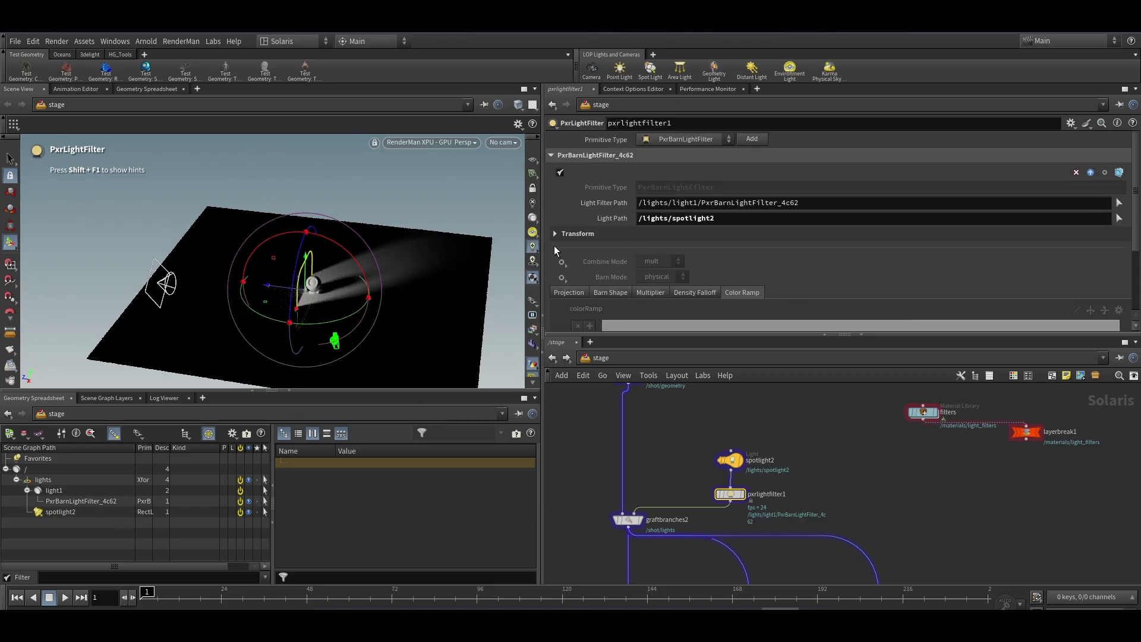
# Paste spotlight2's translate and rotate values onto the barn filter and slide it along its axis to about 1.33, 0.63, 1.33.
pyautogui.click(555, 235)
pyautogui.rightClick(612, 250)
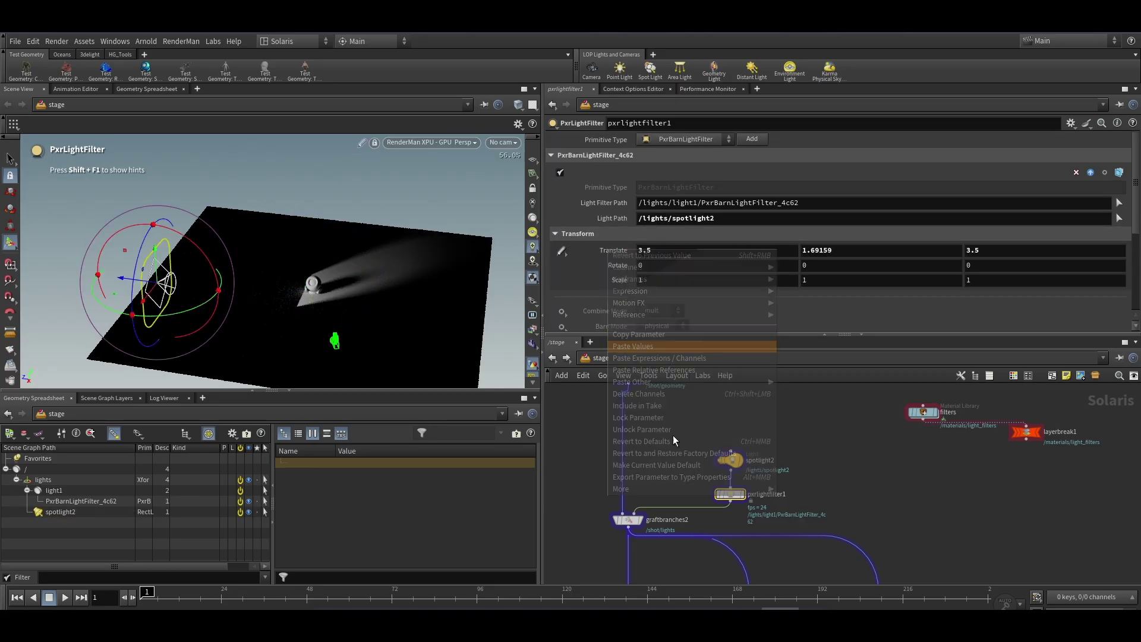
pyautogui.click(735, 461)
pyautogui.rightClick(616, 199)
pyautogui.click(645, 283)
pyautogui.click(730, 494)
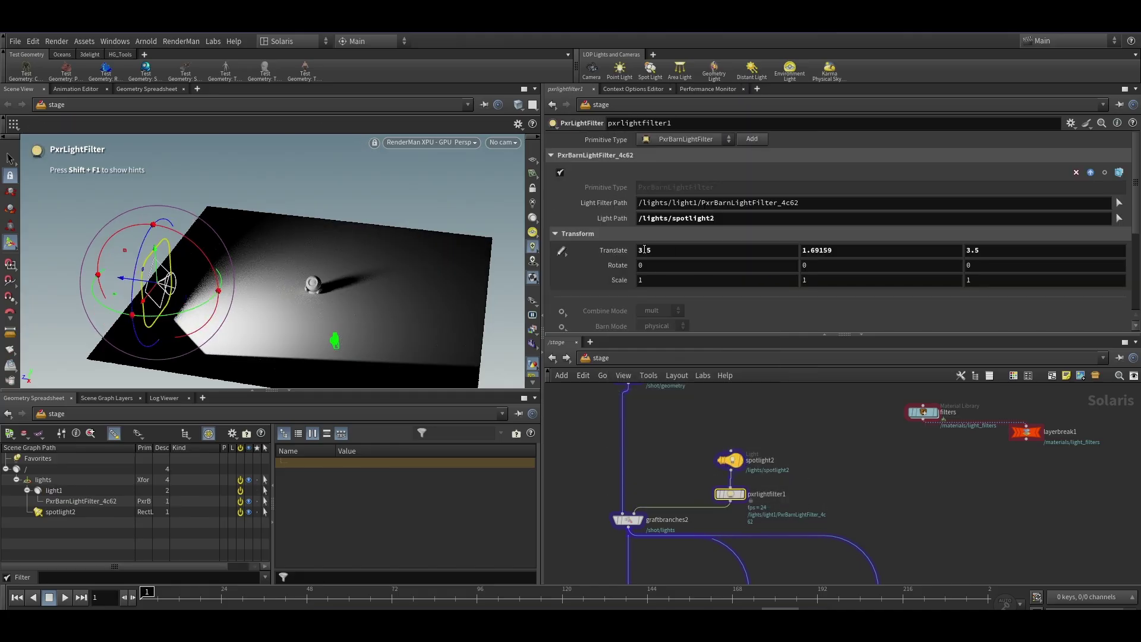
pyautogui.rightClick(616, 266)
pyautogui.click(646, 364)
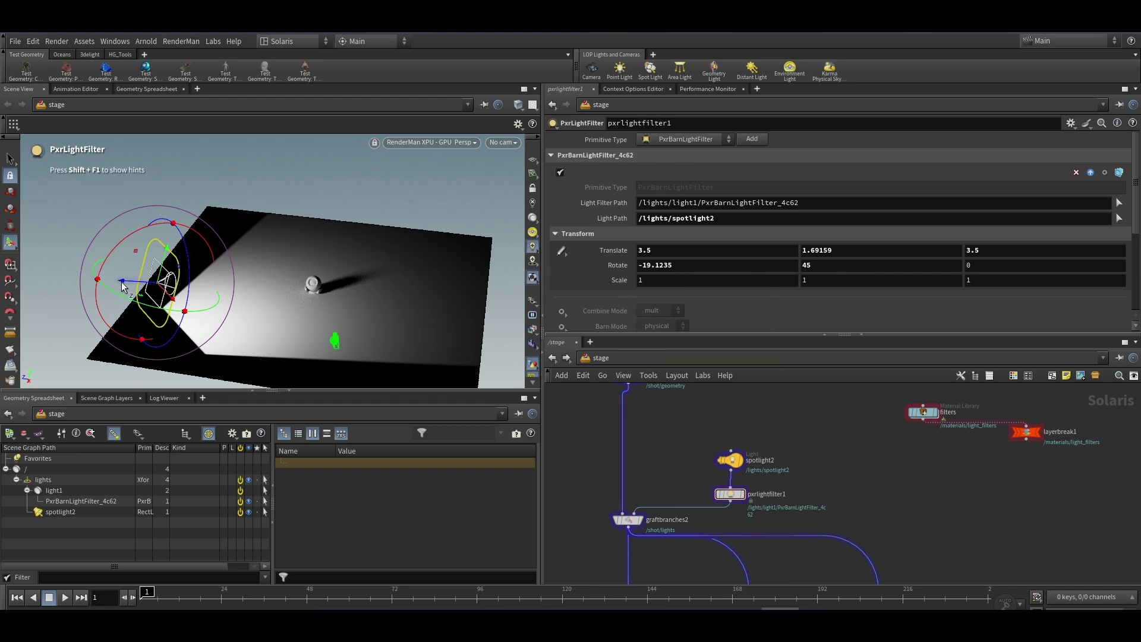
pyautogui.moveTo(153, 290); pyautogui.dragTo(230, 290)
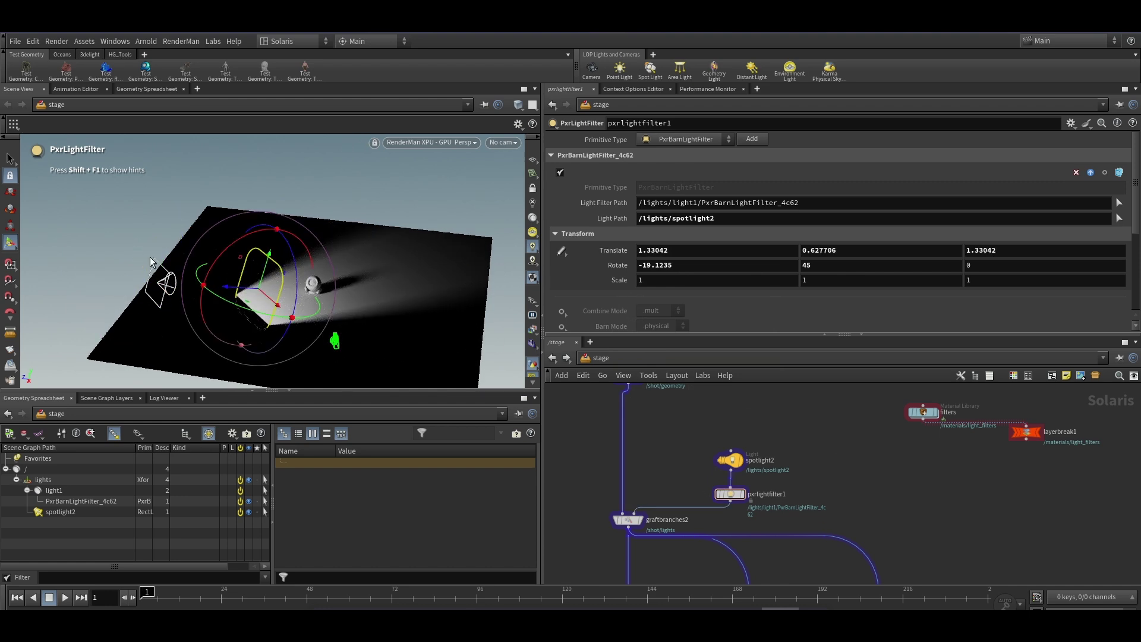
# Adjust the filter's barn shape in analytic mode to width 0.81, height 2.2 and radius 0.027.
pyautogui.scroll(-5, 595, 250)
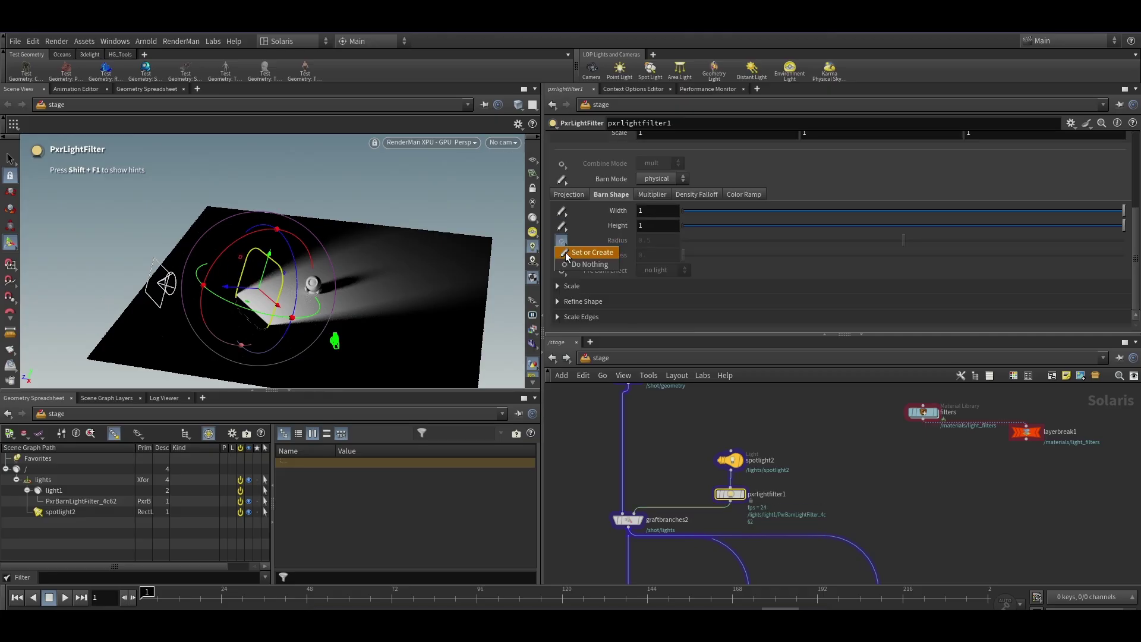
pyautogui.moveTo(902, 240); pyautogui.dragTo(696, 247)
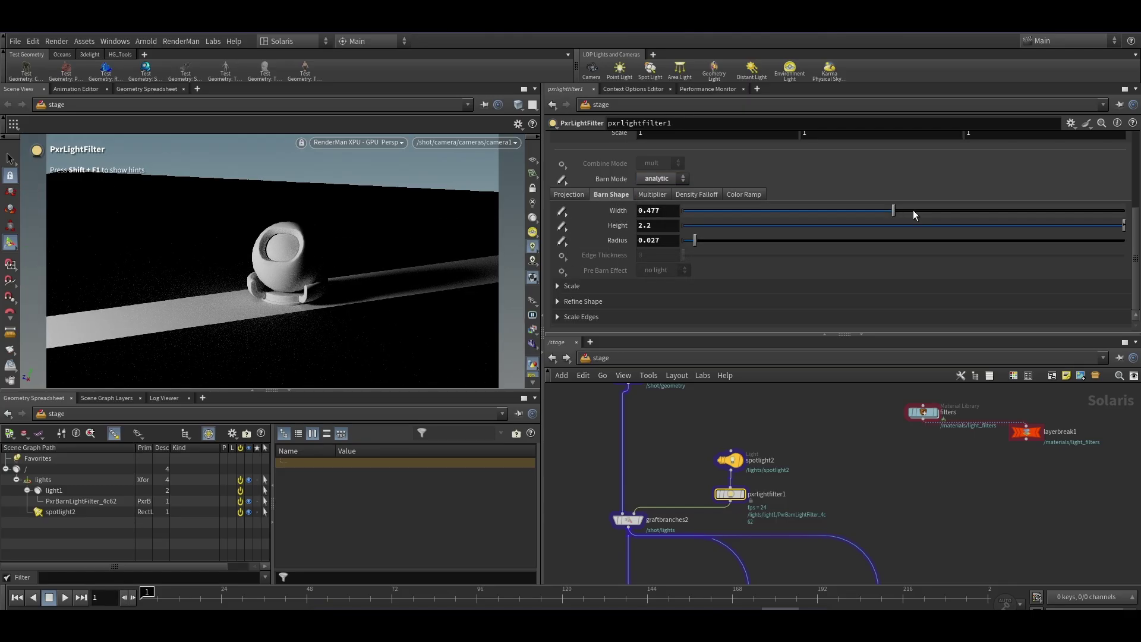
pyautogui.moveTo(913, 209); pyautogui.dragTo(1040, 213)
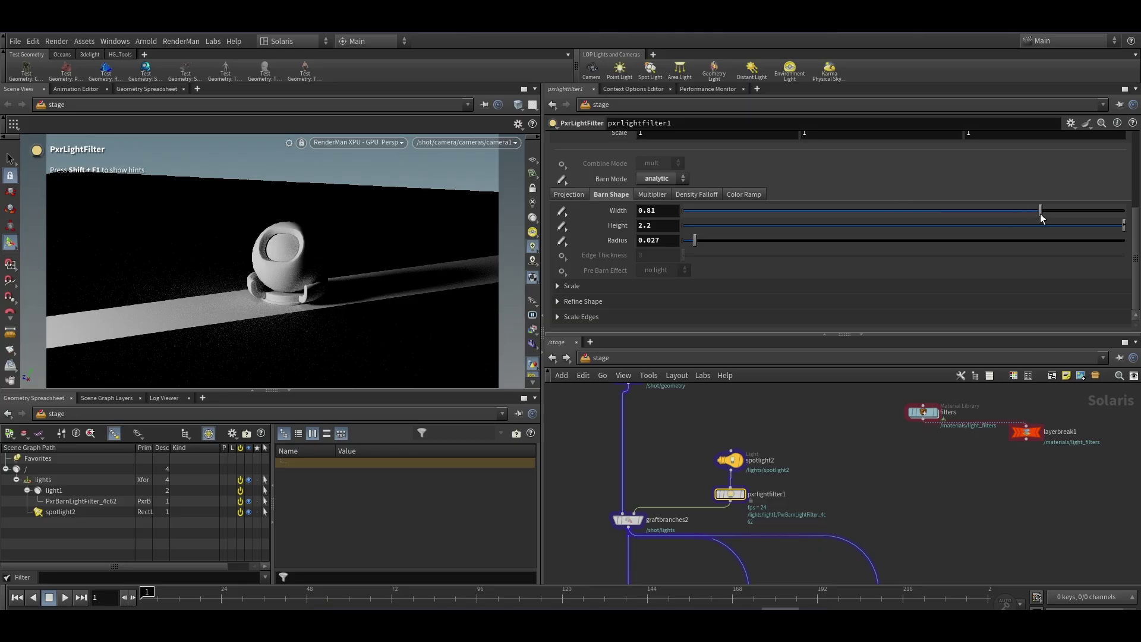
pyautogui.click(657, 179)
pyautogui.click(663, 185)
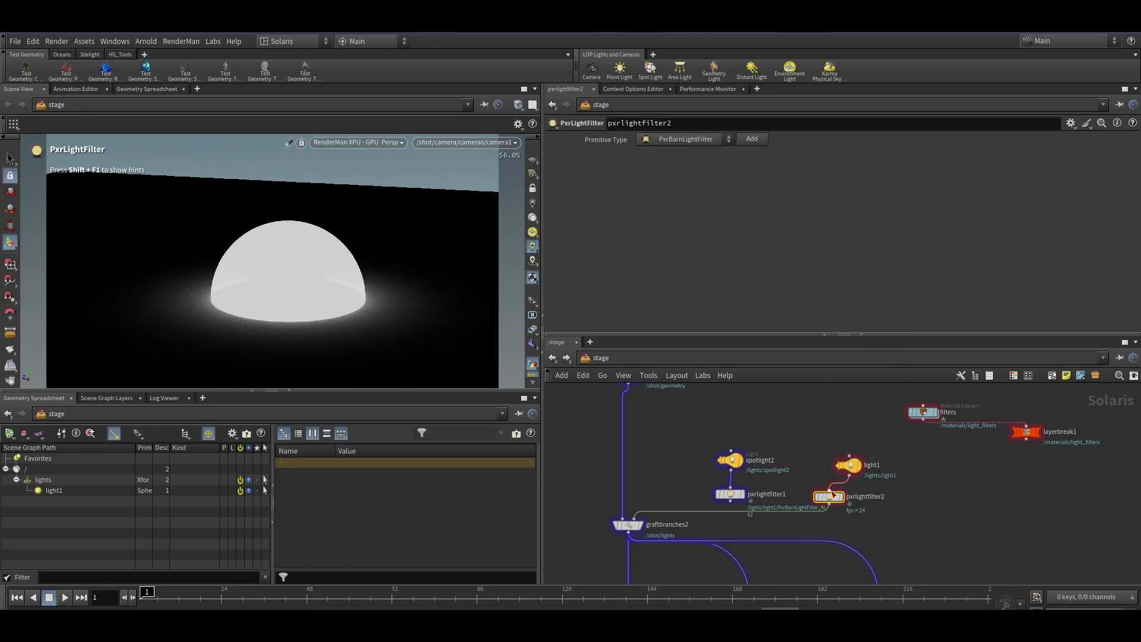
# Place pxrlightfilter2 directly beneath light1 and add a PxrBarnLightFilter for /lights/light1.
pyautogui.click(848, 489)
pyautogui.click(848, 465)
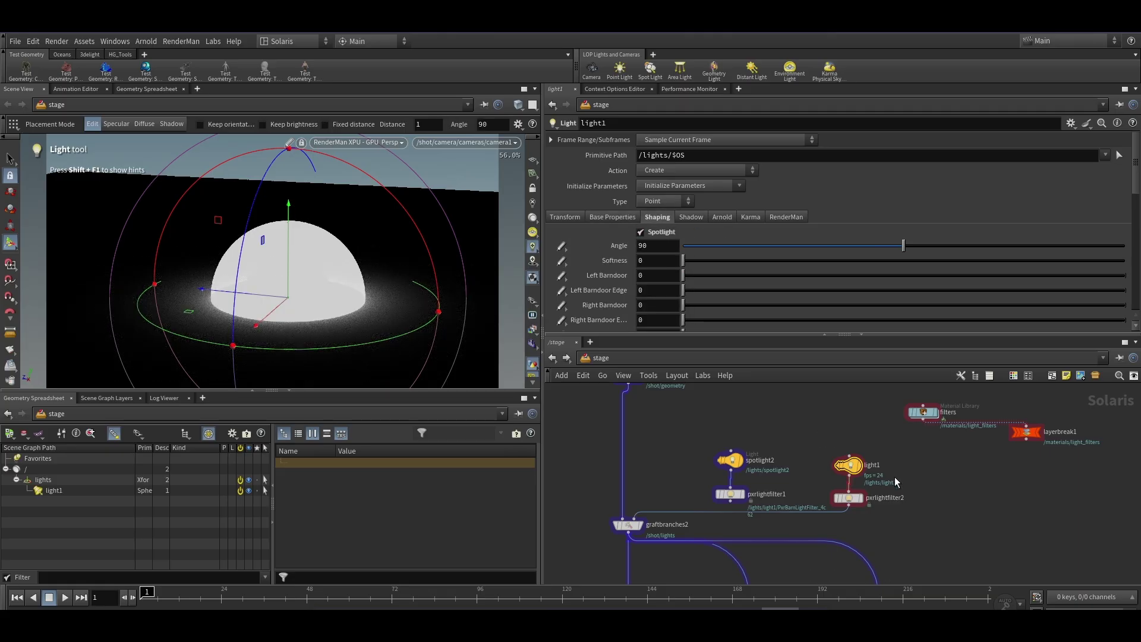
pyautogui.click(849, 498)
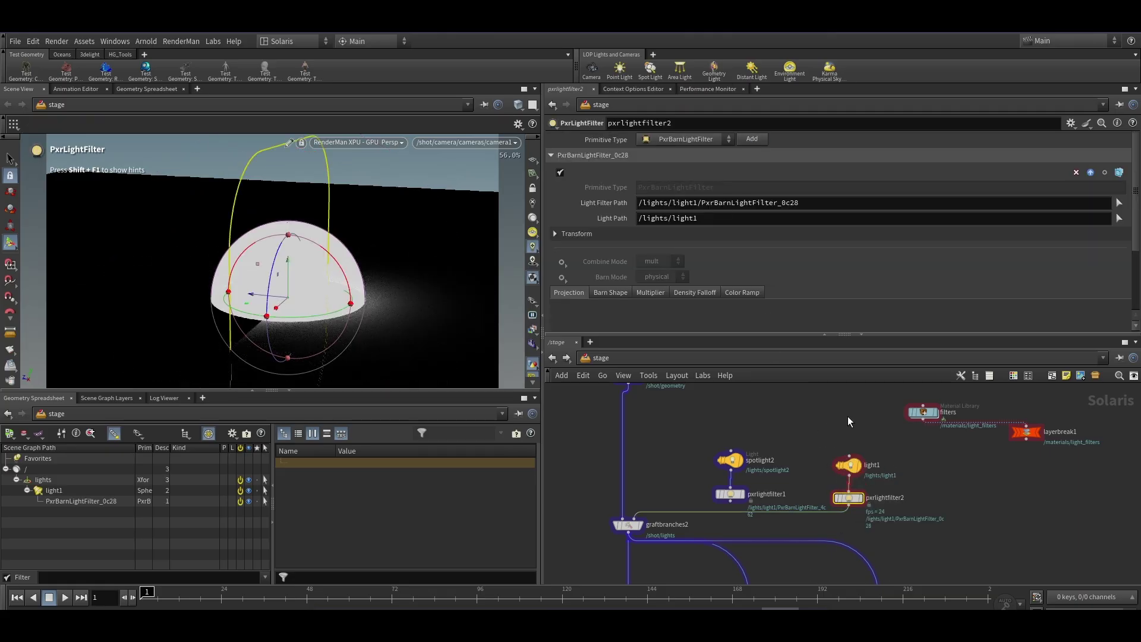
# Raise light1 above the ground plane and set its spotlight angle to 42.7.
pyautogui.click(848, 465)
pyautogui.moveTo(288, 214); pyautogui.dragTo(288, 107)
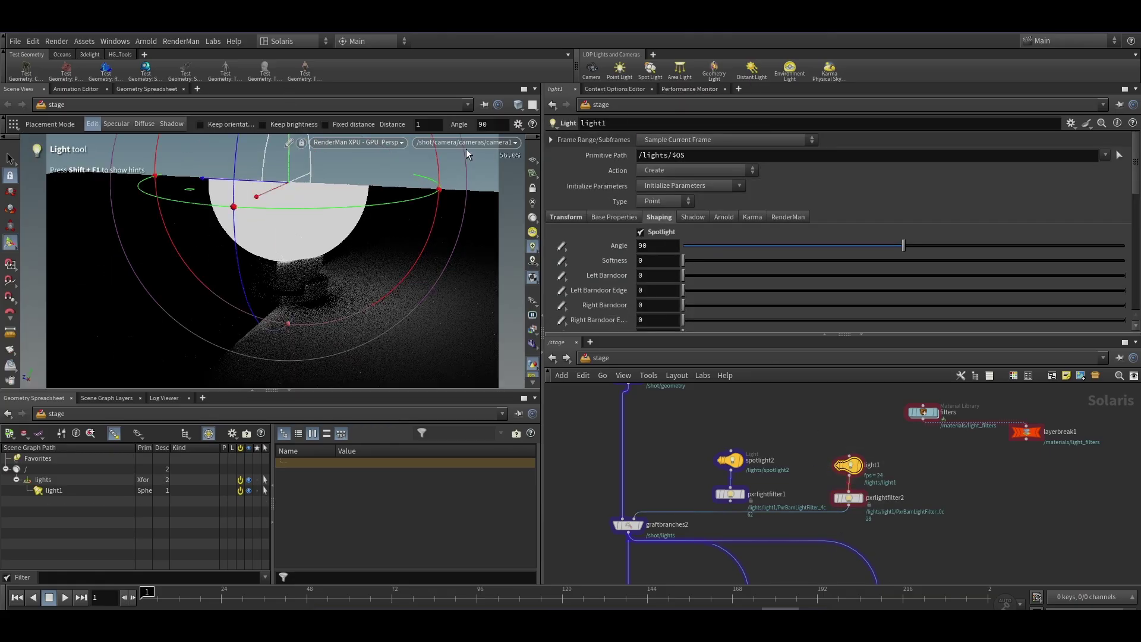
pyautogui.click(382, 143)
pyautogui.click(381, 186)
pyautogui.scroll(-8, 388, 285)
pyautogui.moveTo(331, 252); pyautogui.dragTo(206, 242)
pyautogui.click(791, 246)
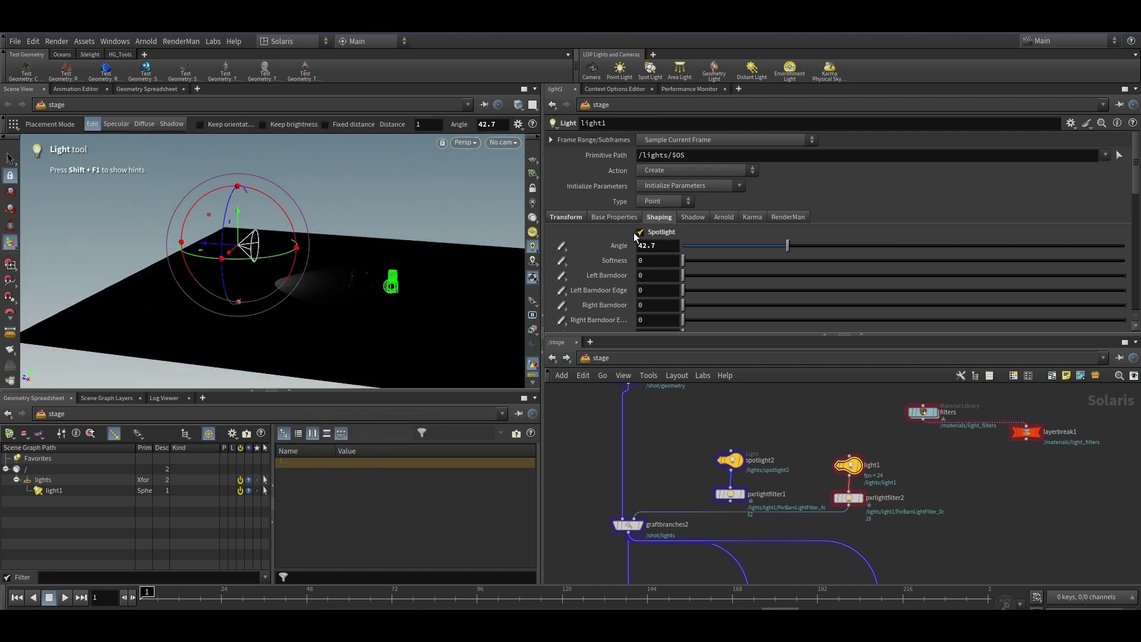
# Set light1's exposure to 6.5 and move it back from the shader ball, with its barn filter at about 0, 0.68, -2.96.
pyautogui.click(614, 217)
pyautogui.click(835, 498)
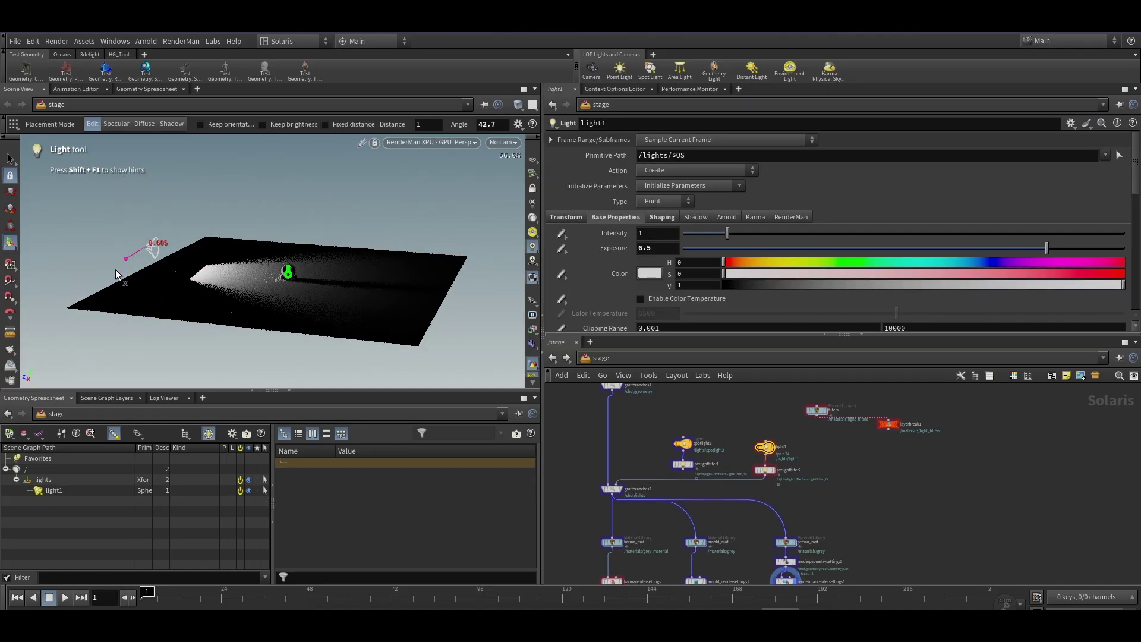
pyautogui.moveTo(131, 262); pyautogui.dragTo(180, 278)
pyautogui.moveTo(172, 226); pyautogui.dragTo(231, 227)
pyautogui.click(747, 463)
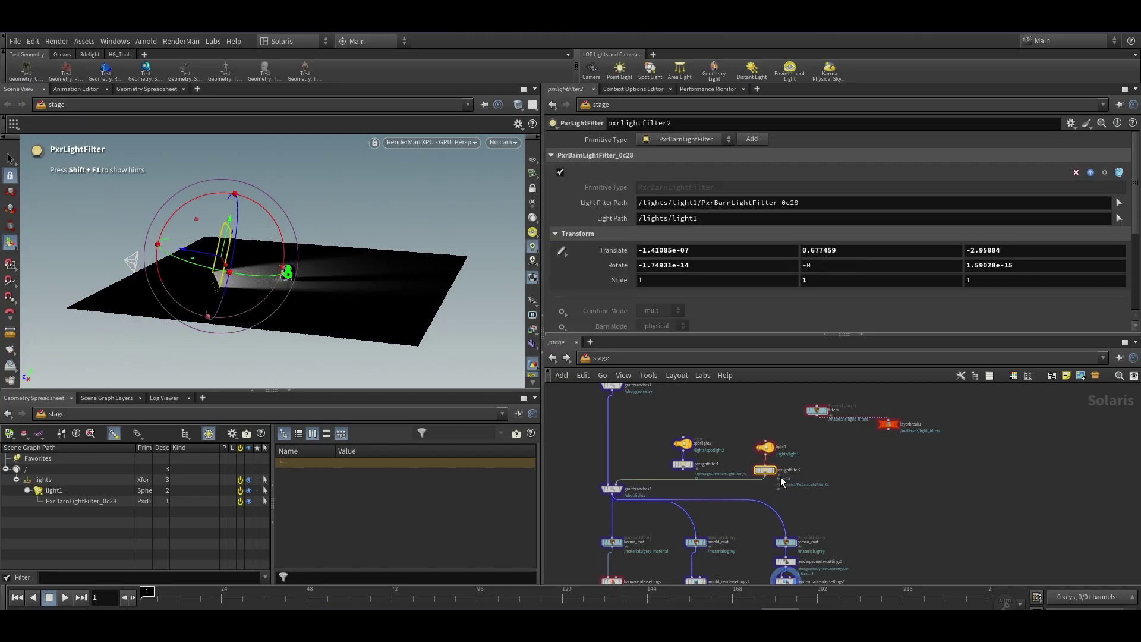
pyautogui.click(766, 447)
pyautogui.moveTo(134, 282); pyautogui.dragTo(103, 299)
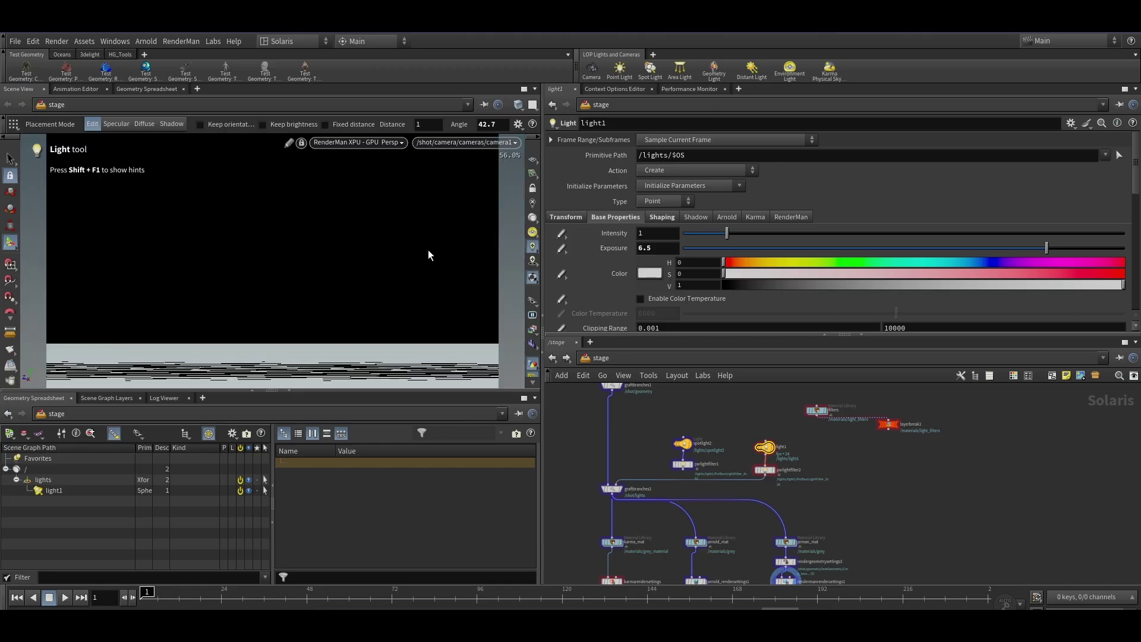
# Enable the barn shape width on pxrlightfilter2 and set it to 0.283.
pyautogui.moveTo(814, 483); pyautogui.dragTo(730, 462)
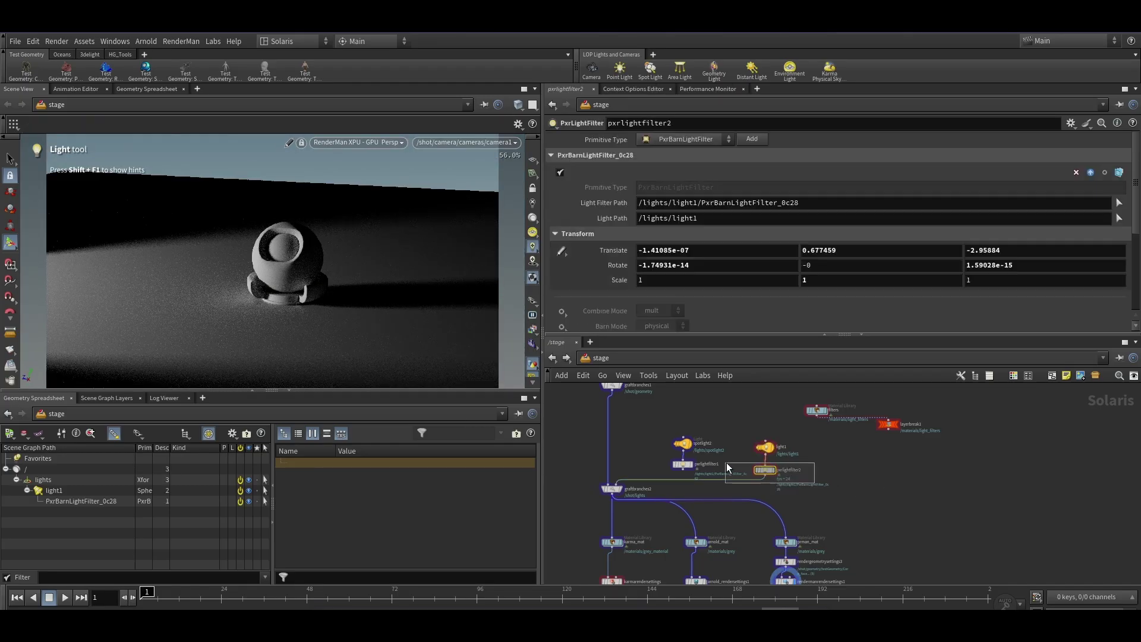
pyautogui.scroll(-5, 619, 238)
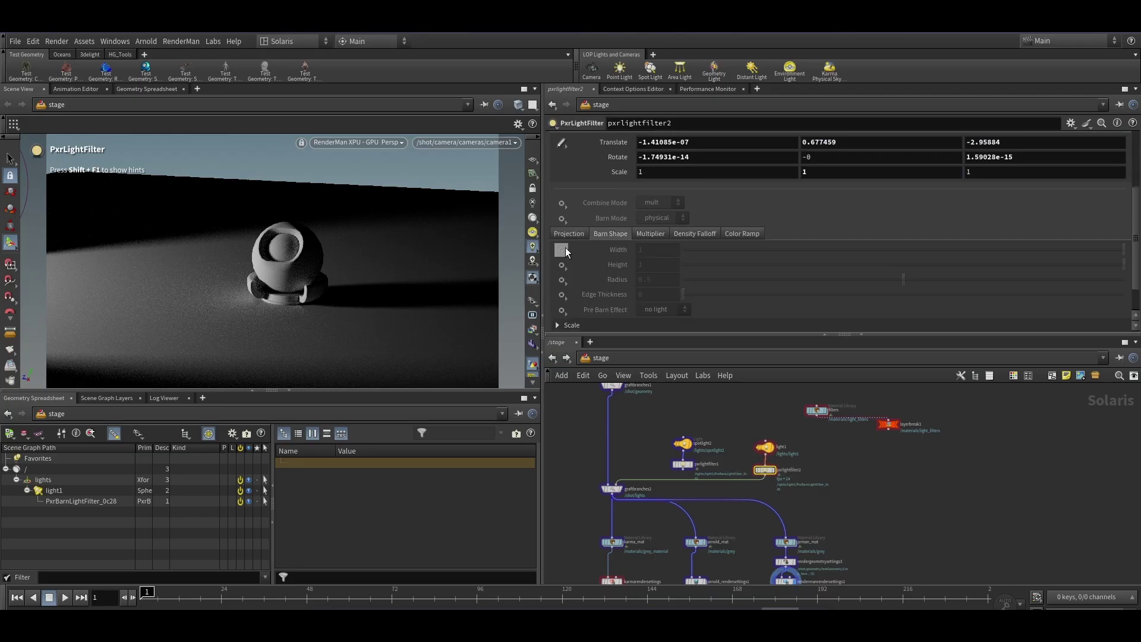
pyautogui.click(562, 248)
pyautogui.click(584, 264)
pyautogui.click(808, 250)
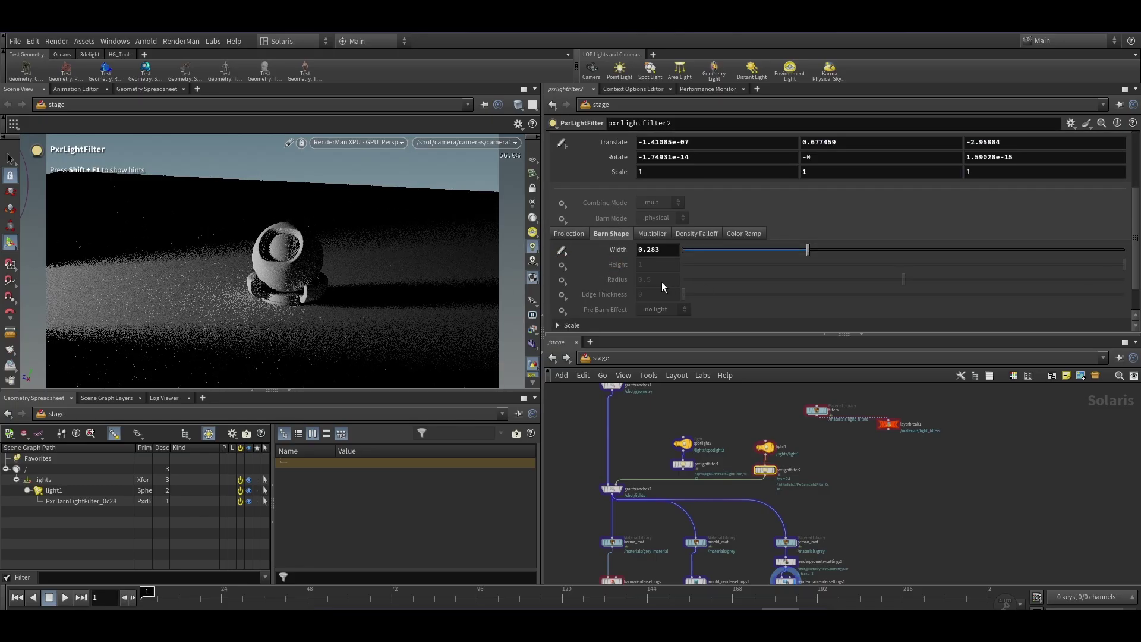